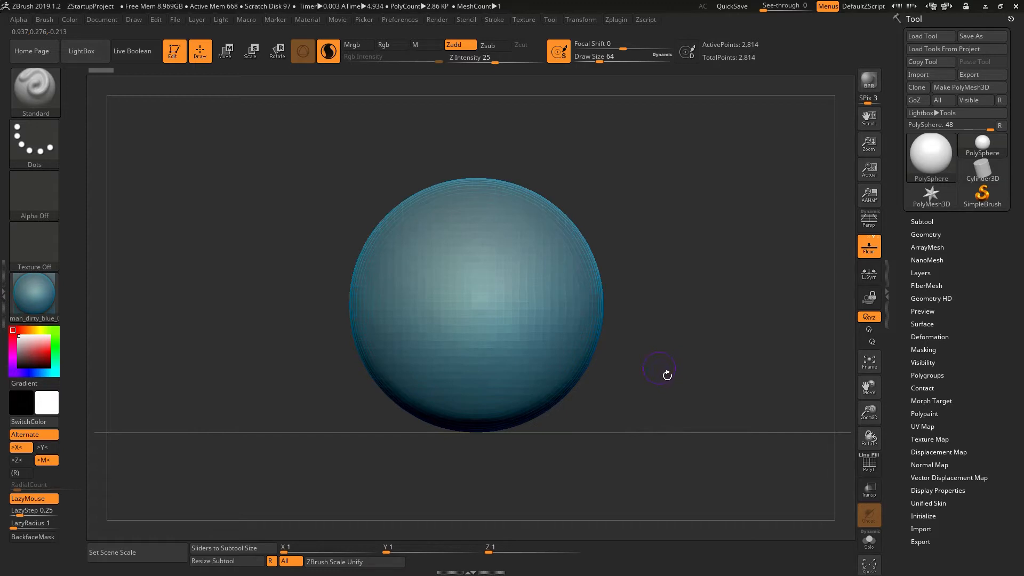
# Set the scene scale for the PolySphere to 2.00 x 2.00 x 2.00 mm and resize the subtool to it
pyautogui.click(148, 552)
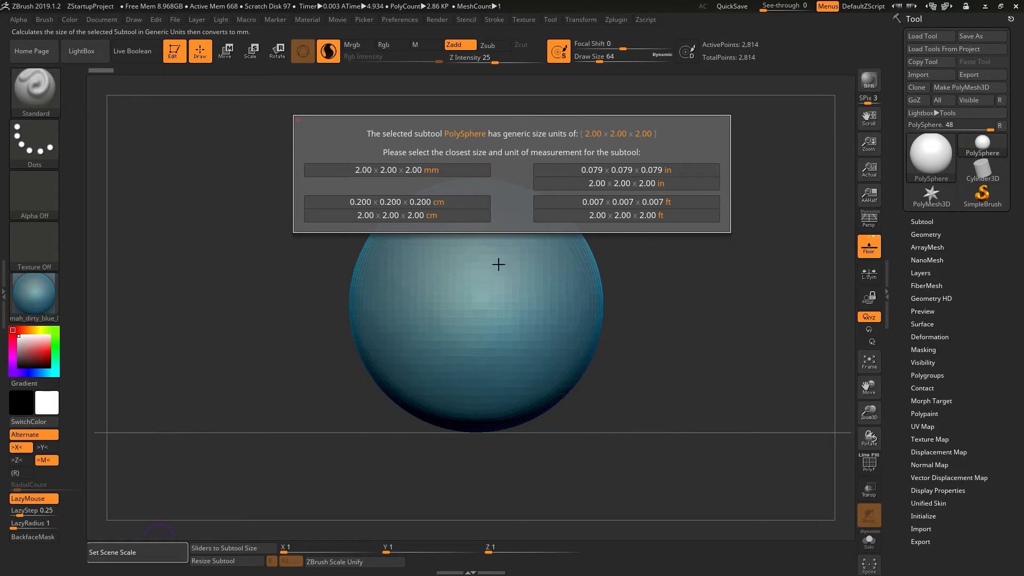
pyautogui.click(478, 172)
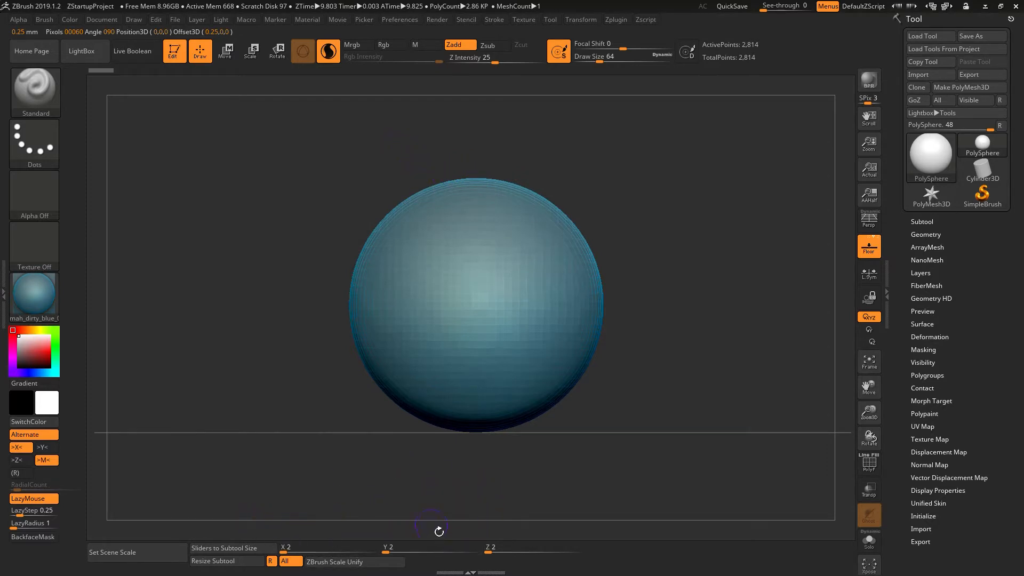
pyautogui.click(213, 562)
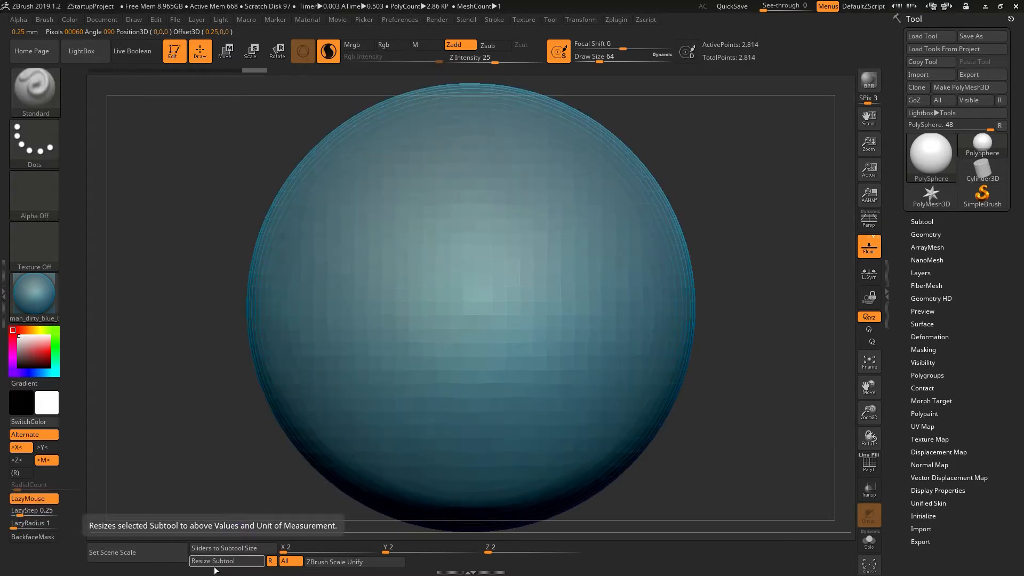
# Update the size sliders from the subtool, set X, Y and Z to 25, and resize the sphere
pyautogui.click(224, 548)
pyautogui.click(320, 548)
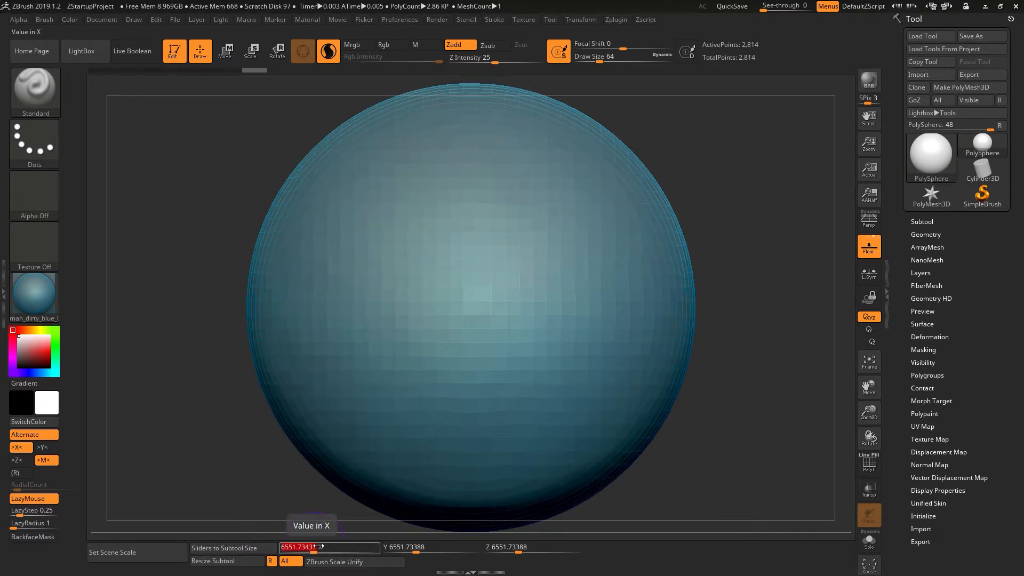
pyautogui.write('25')
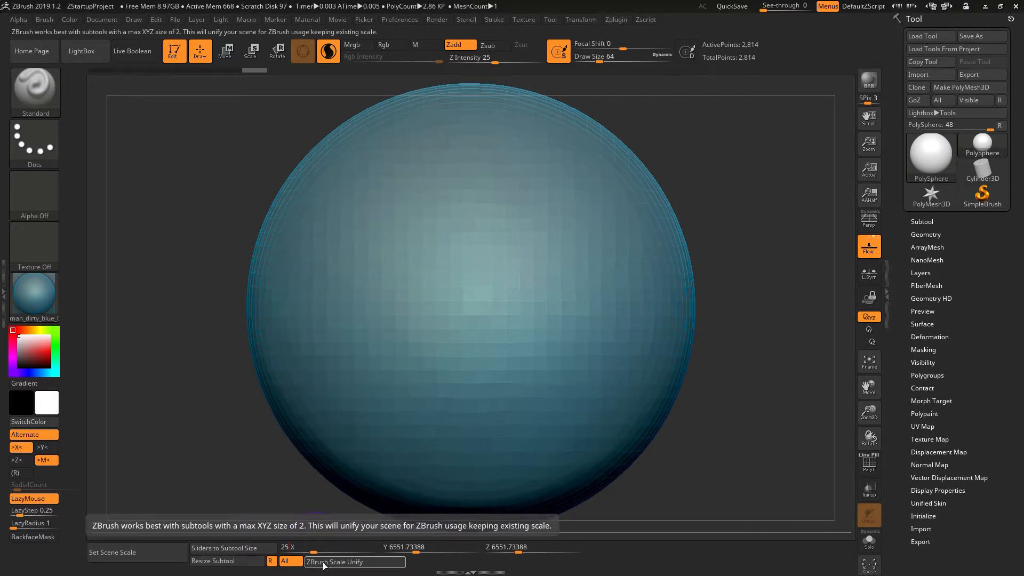
pyautogui.press('Return')
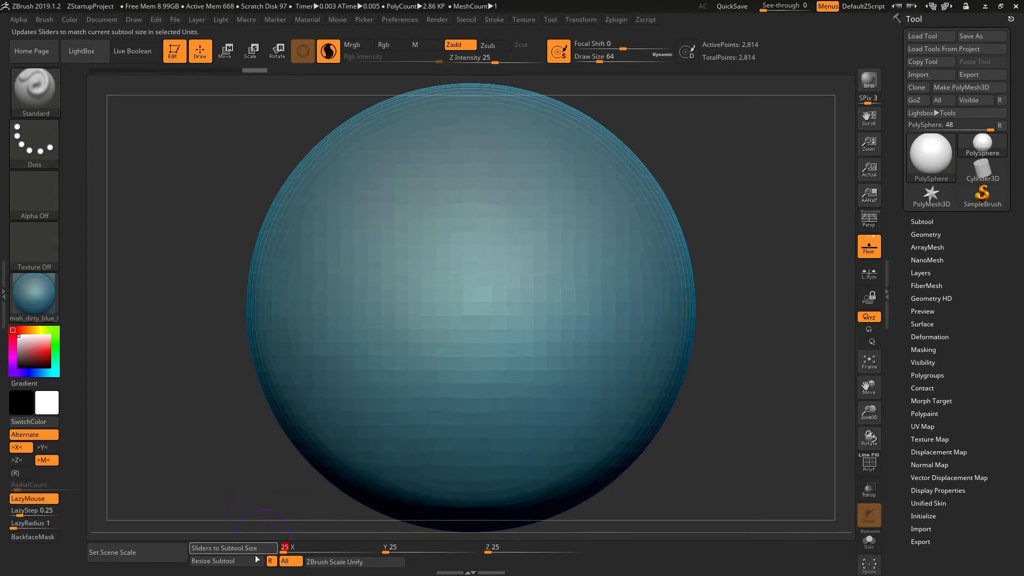
pyautogui.click(234, 562)
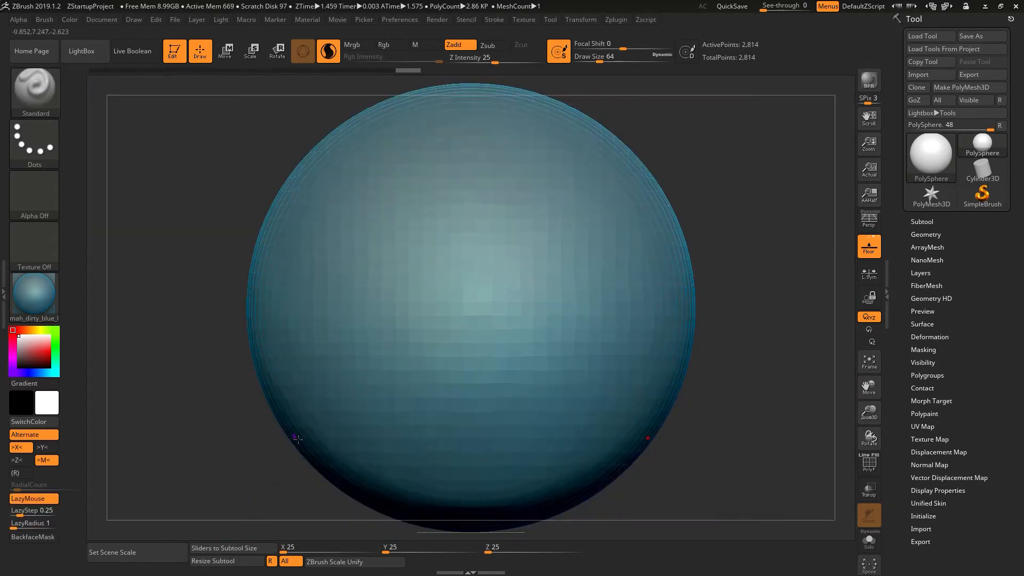
# Apply ZBrush Scale Unify and set the scene scale for the sphere to 25.00 x 25.00 x 25.00 mm
pyautogui.click(347, 565)
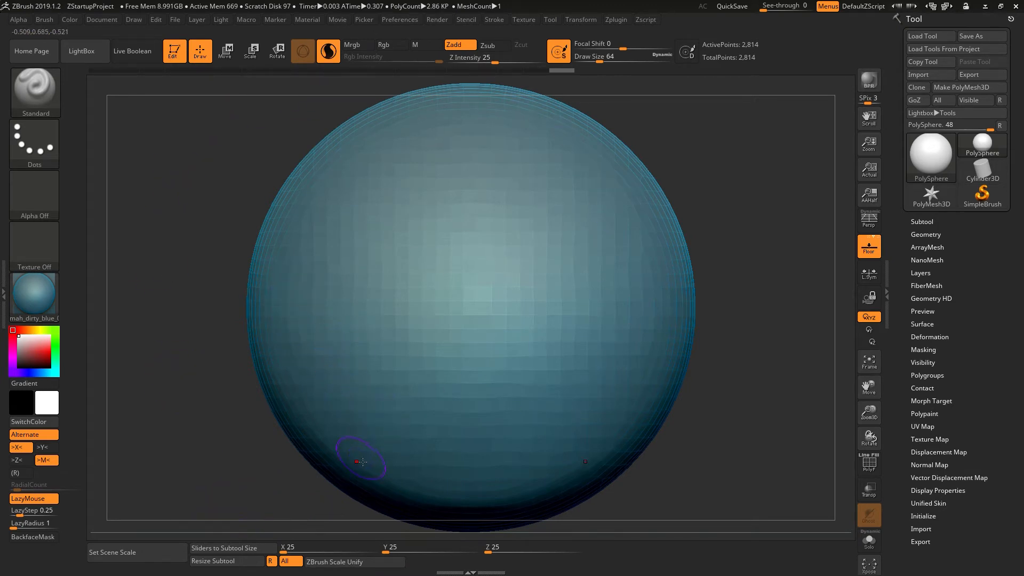
pyautogui.click(146, 559)
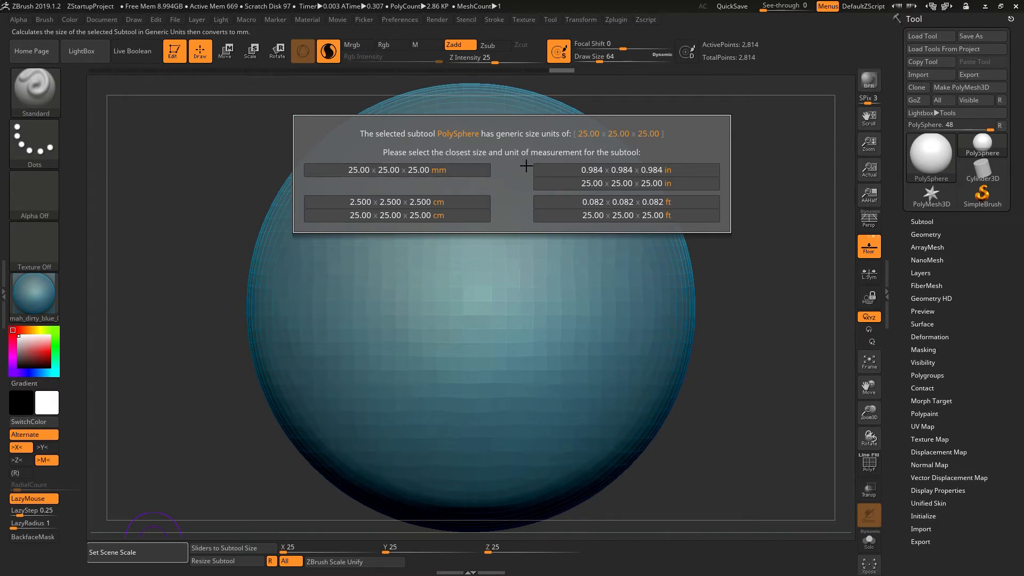
pyautogui.click(443, 169)
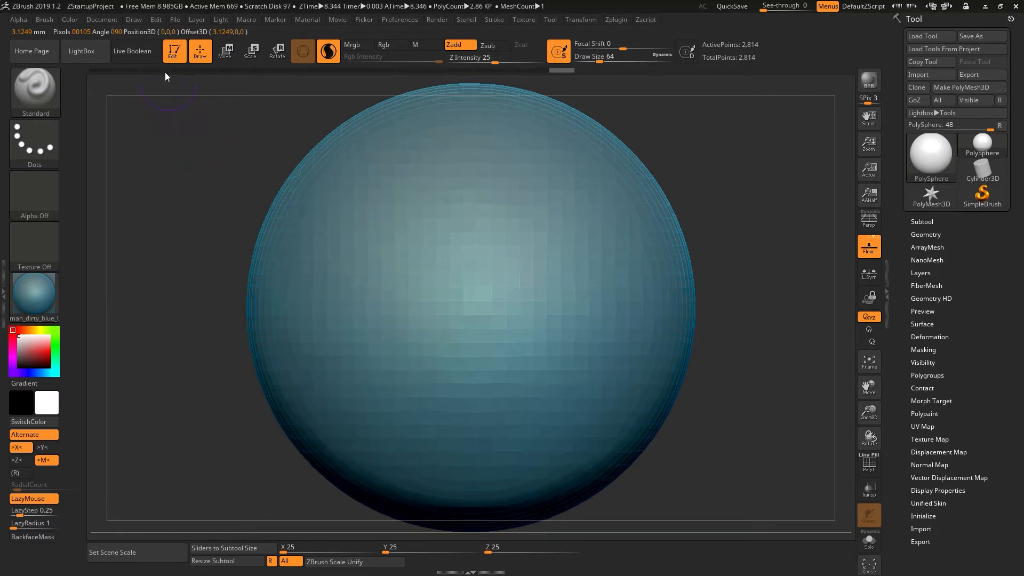
# Import the long-eared character reference image into Map1 of the Left-Right grid plane
pyautogui.click(131, 18)
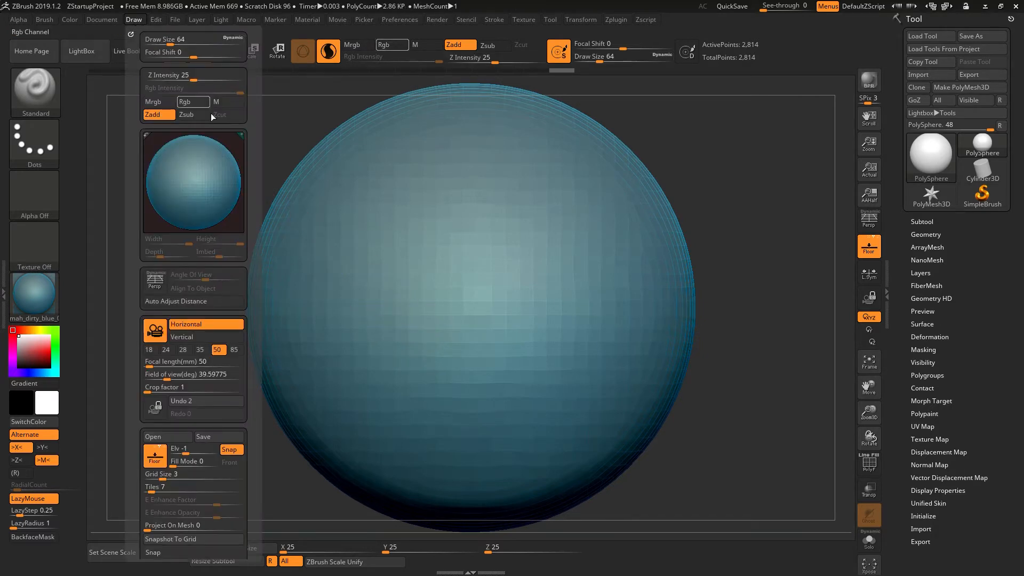
pyautogui.scroll(-7, 256, 272)
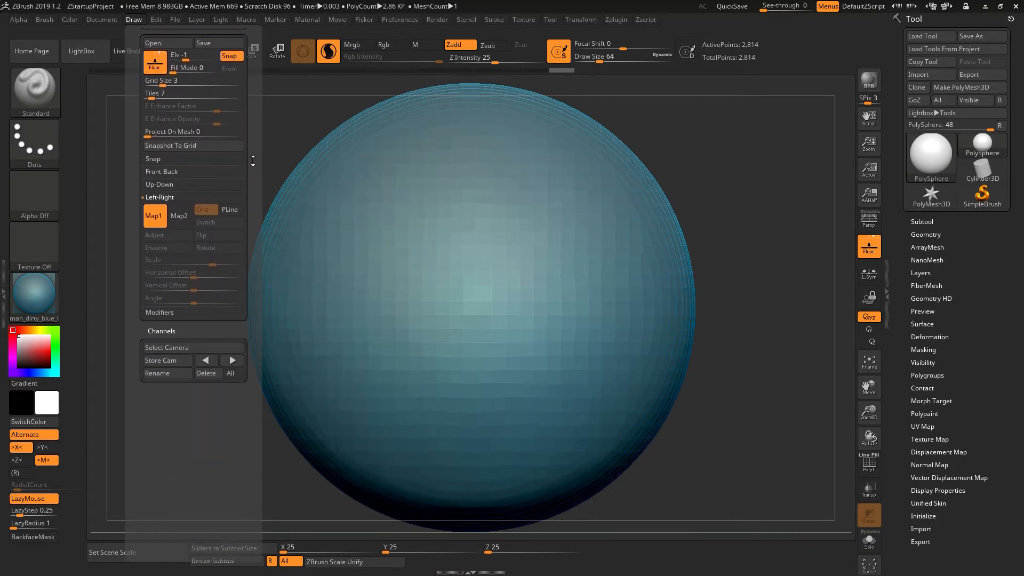
pyautogui.click(187, 196)
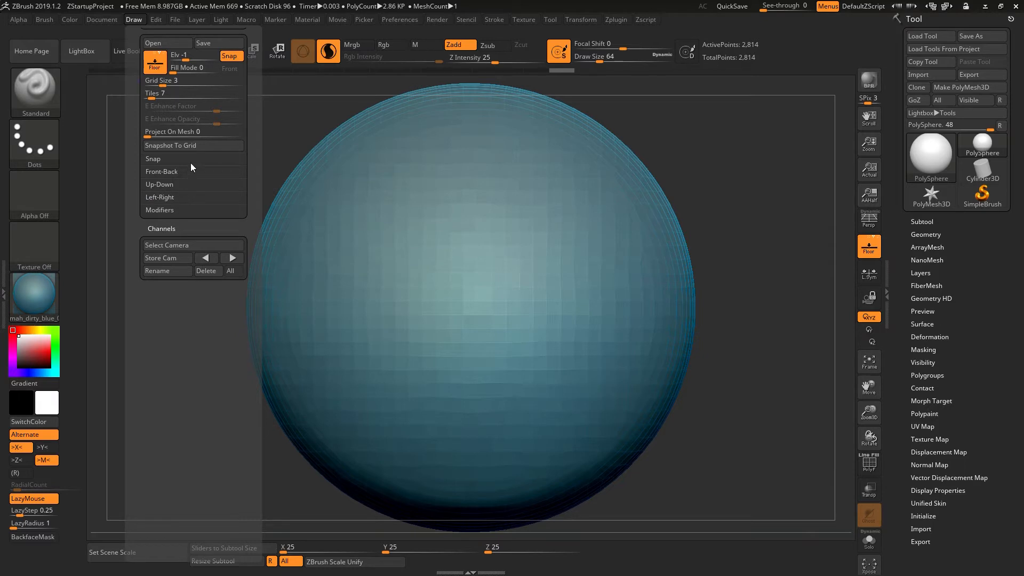
pyautogui.click(193, 197)
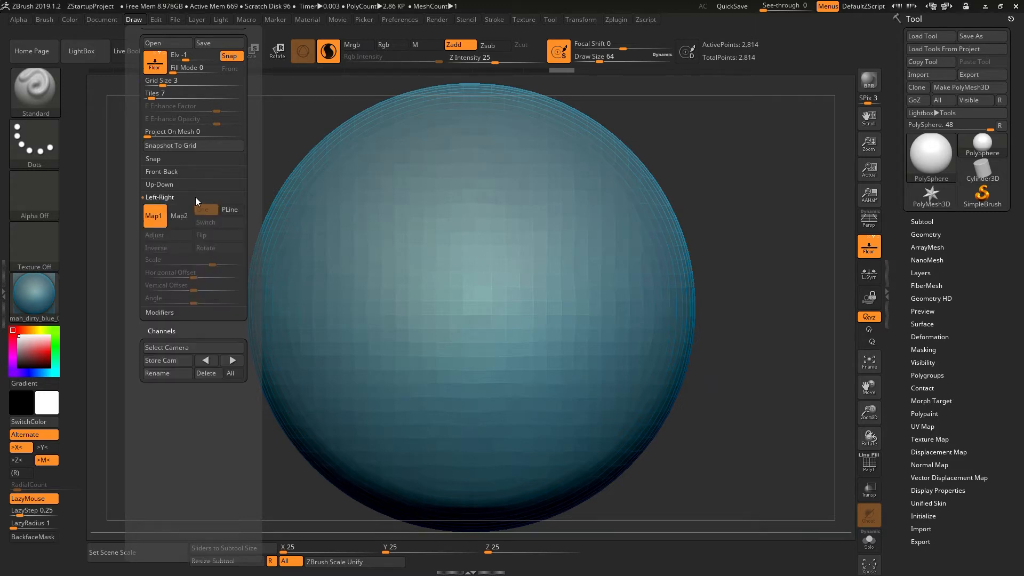
pyautogui.click(154, 216)
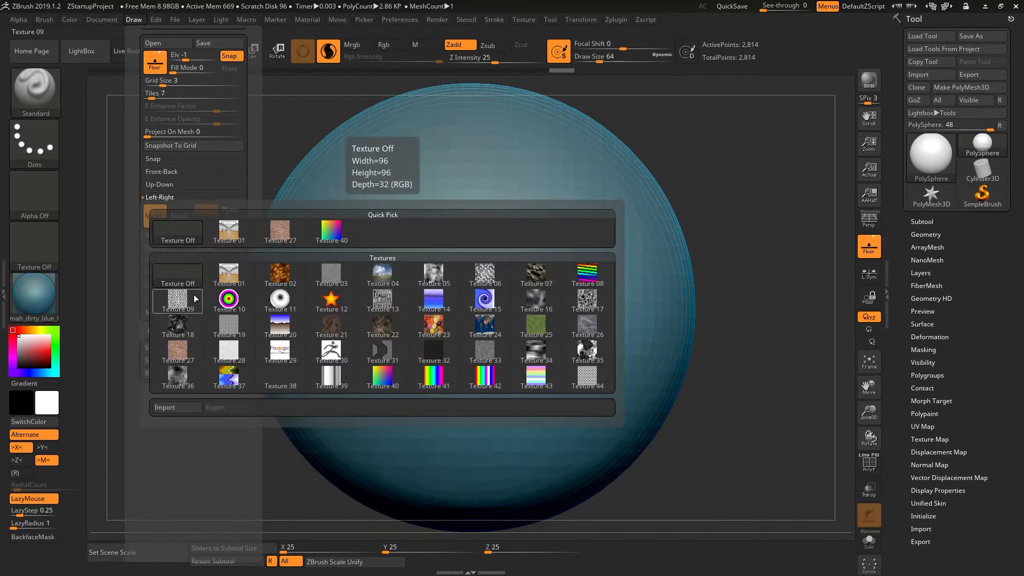
pyautogui.click(176, 408)
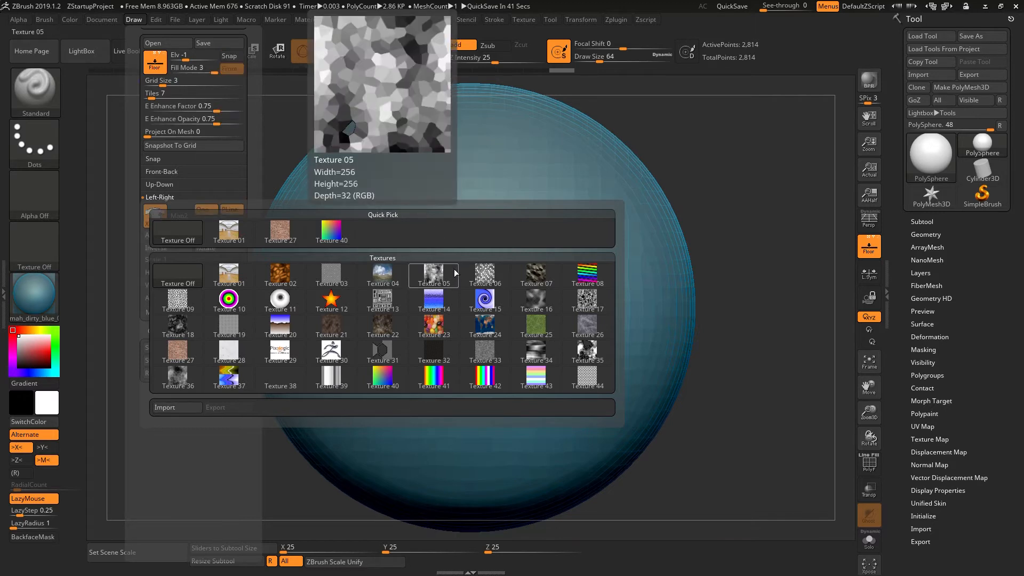
pyautogui.click(434, 272)
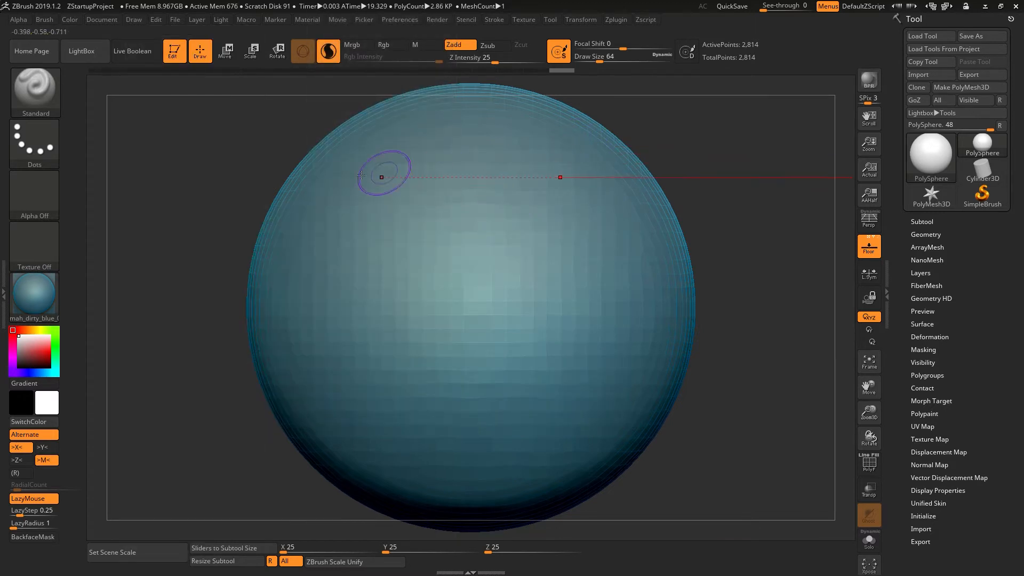
# Examine the Left-Right map settings and inspect the reference image against the sphere from both sides
pyautogui.click(134, 19)
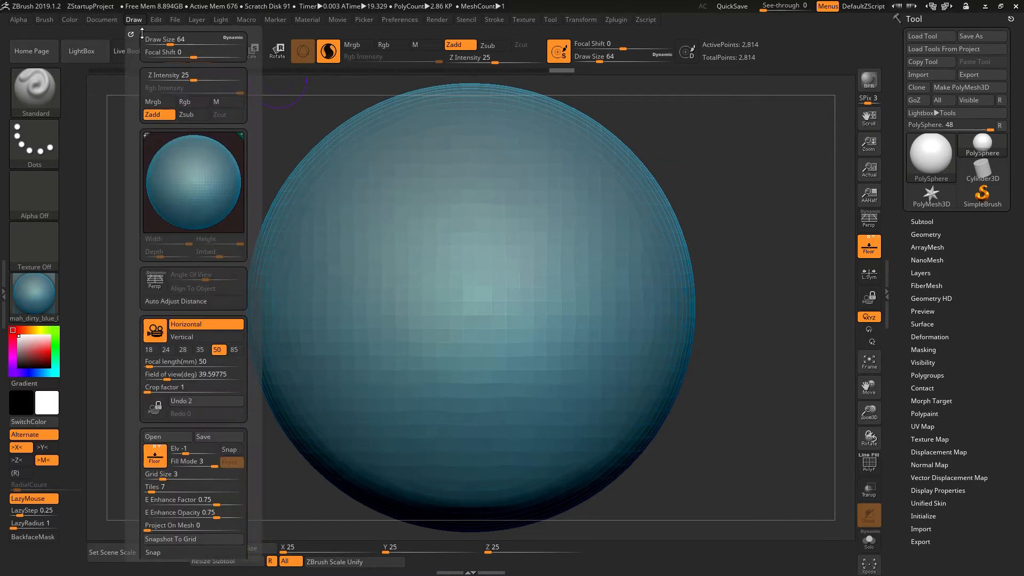
pyautogui.scroll(-3, 268, 243)
pyautogui.scroll(-8, 203, 266)
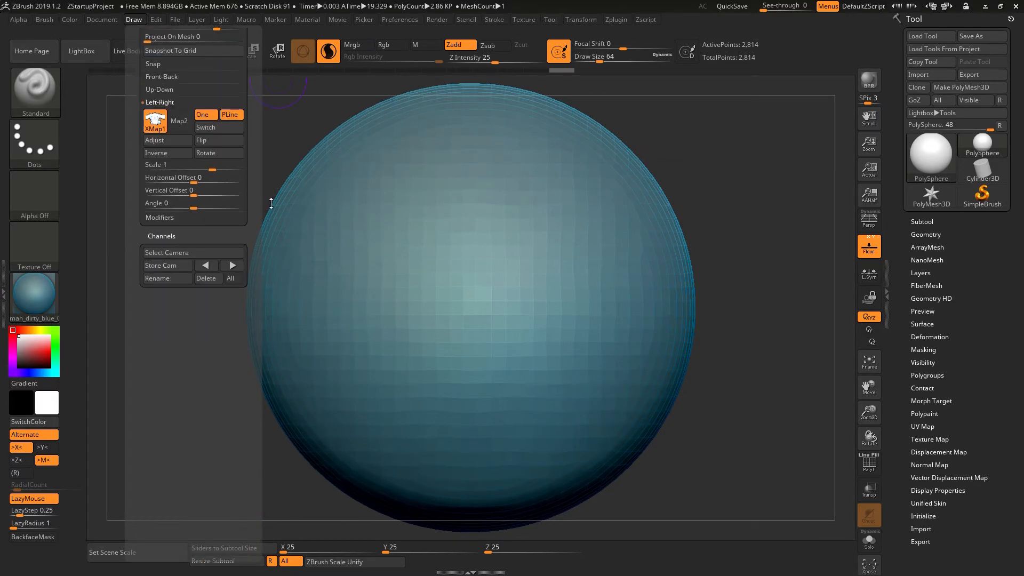
pyautogui.click(156, 166)
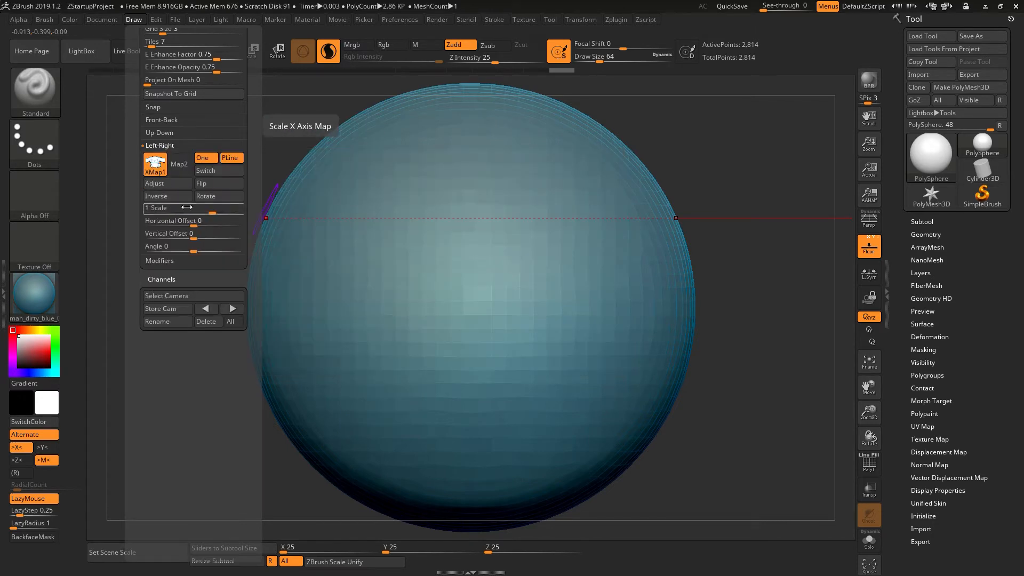
pyautogui.moveTo(764, 316); pyautogui.dragTo(729, 314)
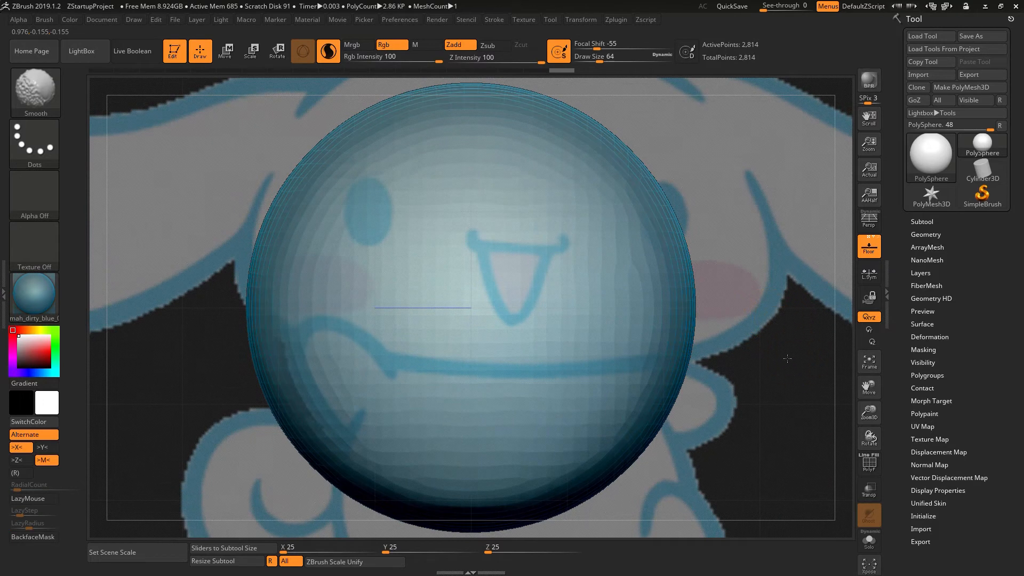
pyautogui.moveTo(811, 359); pyautogui.dragTo(782, 384)
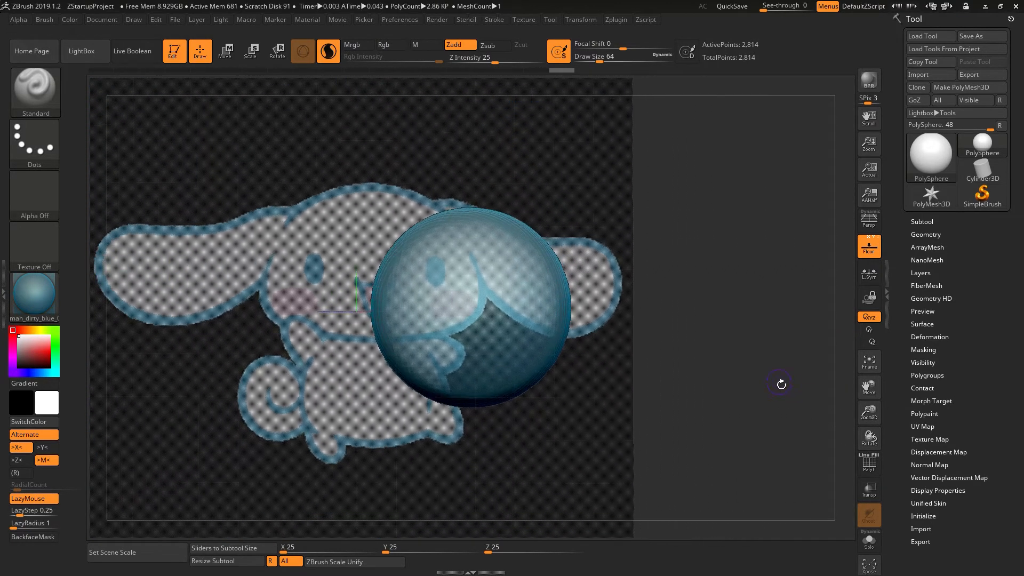
pyautogui.moveTo(739, 348); pyautogui.dragTo(821, 337)
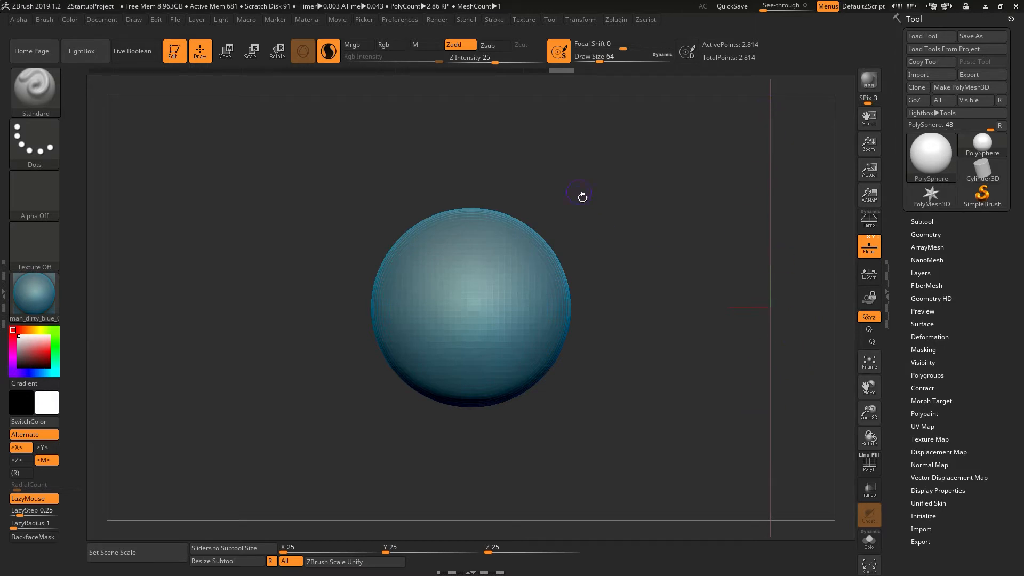
pyautogui.moveTo(582, 197)
pyautogui.mouseDown()
pyautogui.moveTo(554, 195)
pyautogui.moveTo(610, 185)
pyautogui.moveTo(597, 191)
pyautogui.mouseUp()
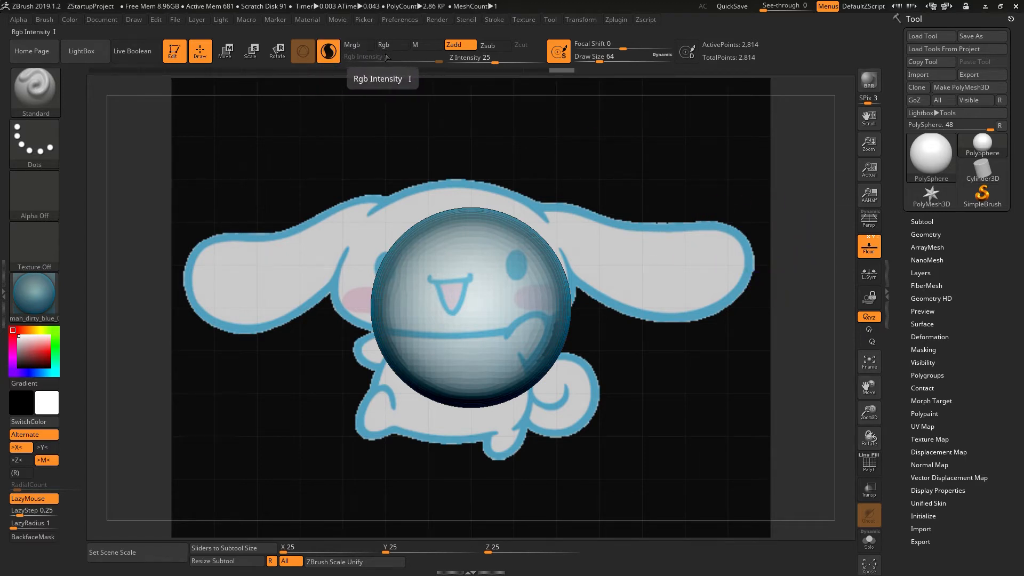
# Try cropping the Left-Right reference image with a Crop Top value of 77
pyautogui.click(133, 20)
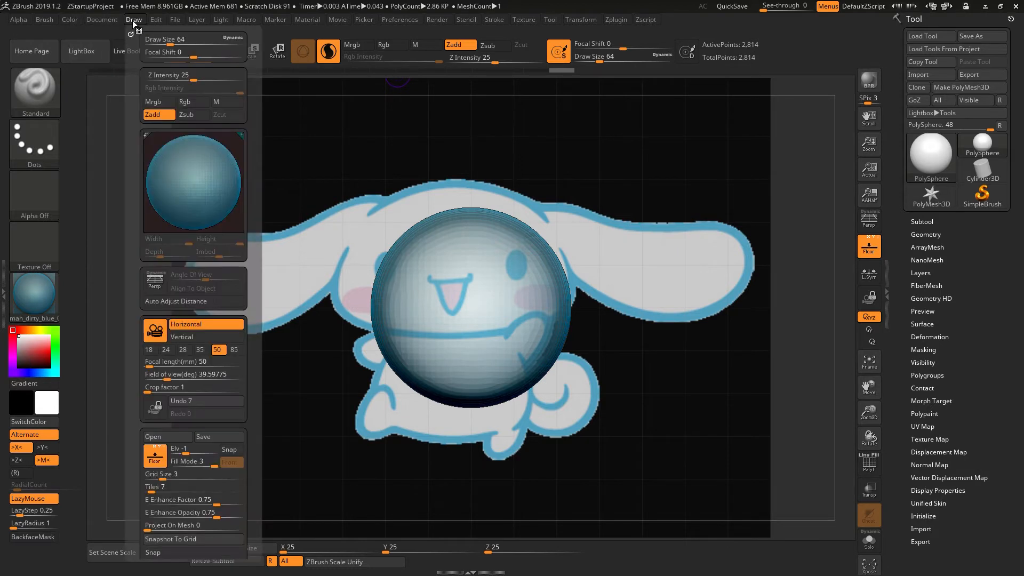
pyautogui.click(134, 20)
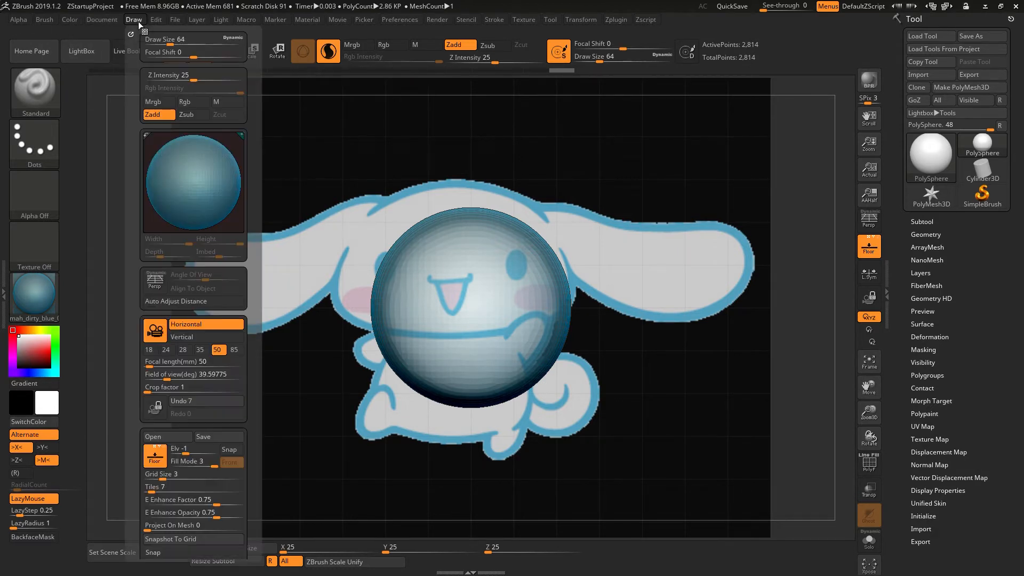
pyautogui.scroll(-7, 257, 244)
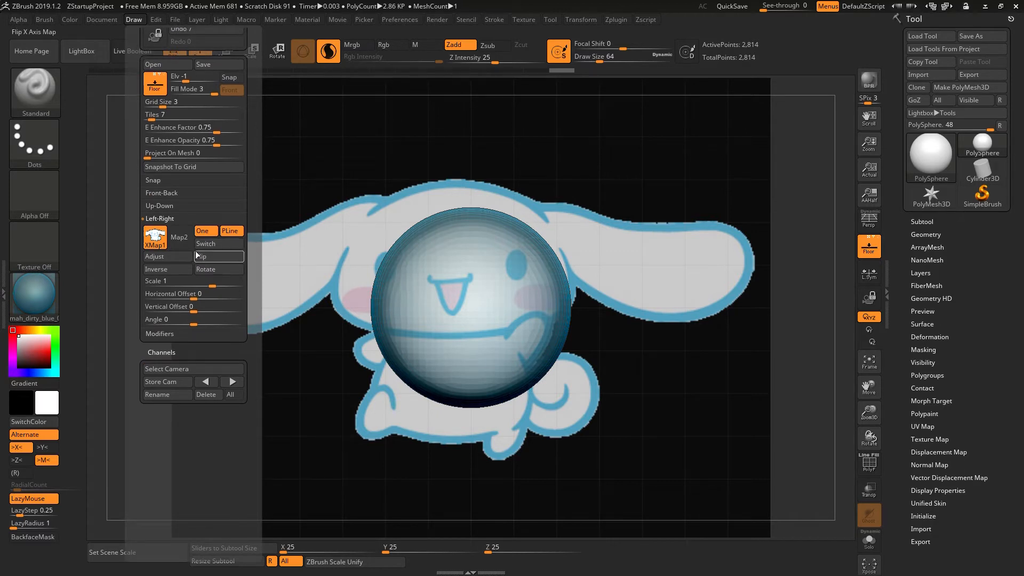
pyautogui.click(176, 257)
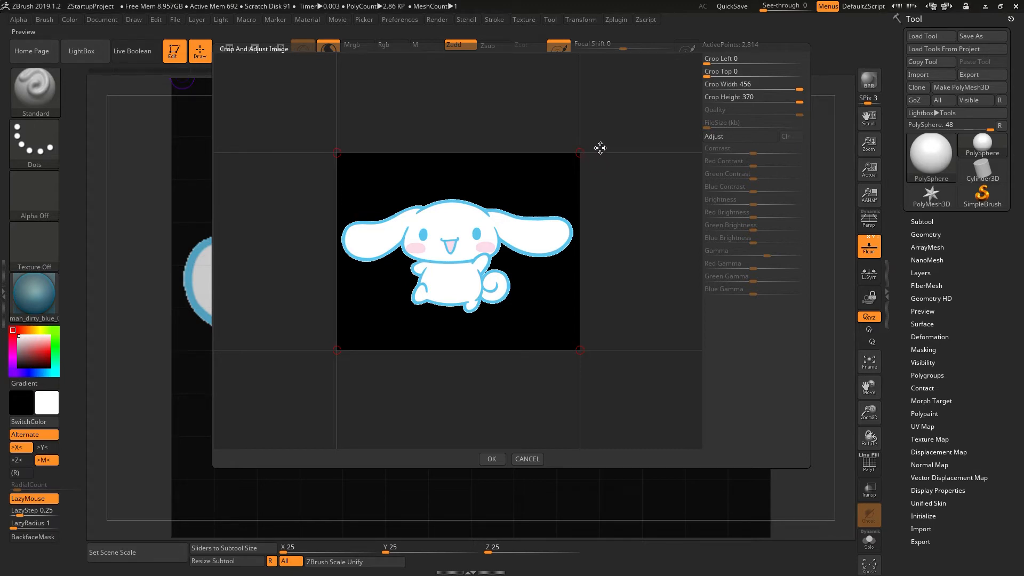
pyautogui.click(715, 62)
pyautogui.moveTo(710, 63)
pyautogui.mouseDown()
pyautogui.moveTo(728, 65)
pyautogui.moveTo(706, 64)
pyautogui.mouseUp()
pyautogui.click(799, 89)
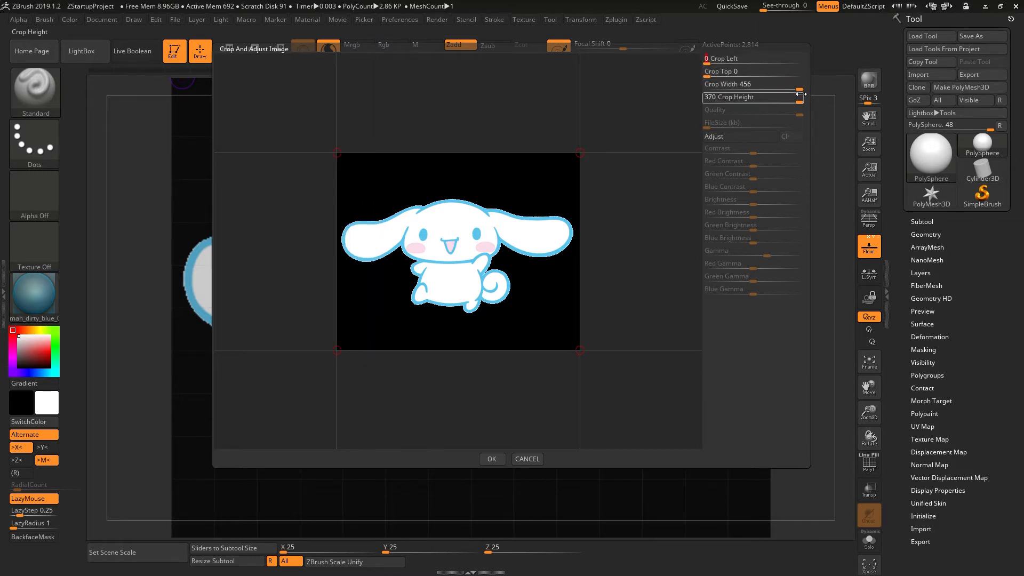
pyautogui.moveTo(804, 91)
pyautogui.mouseDown()
pyautogui.moveTo(780, 89)
pyautogui.moveTo(803, 89)
pyautogui.moveTo(768, 103)
pyautogui.moveTo(802, 101)
pyautogui.mouseUp()
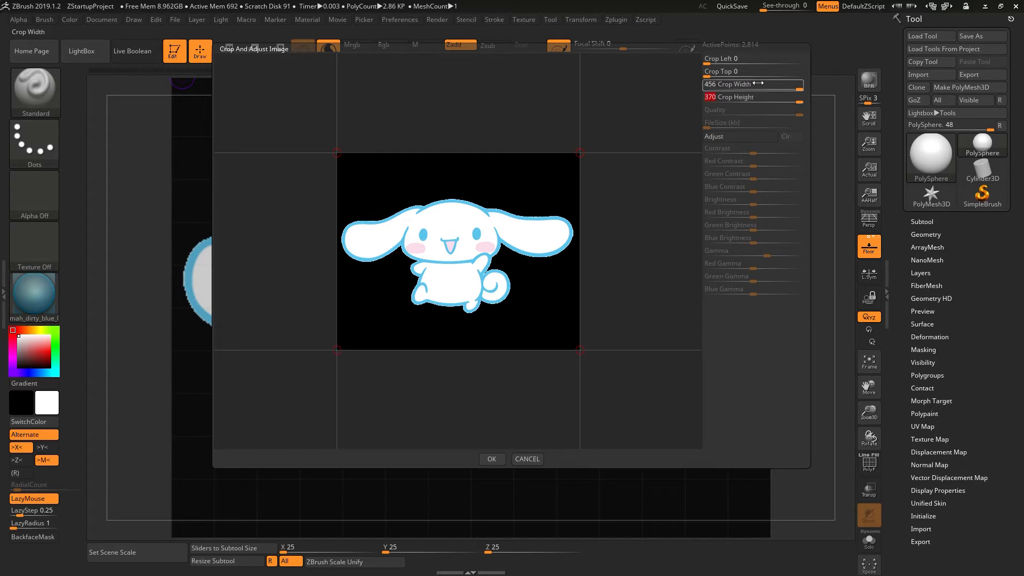
pyautogui.moveTo(707, 78); pyautogui.dragTo(731, 80)
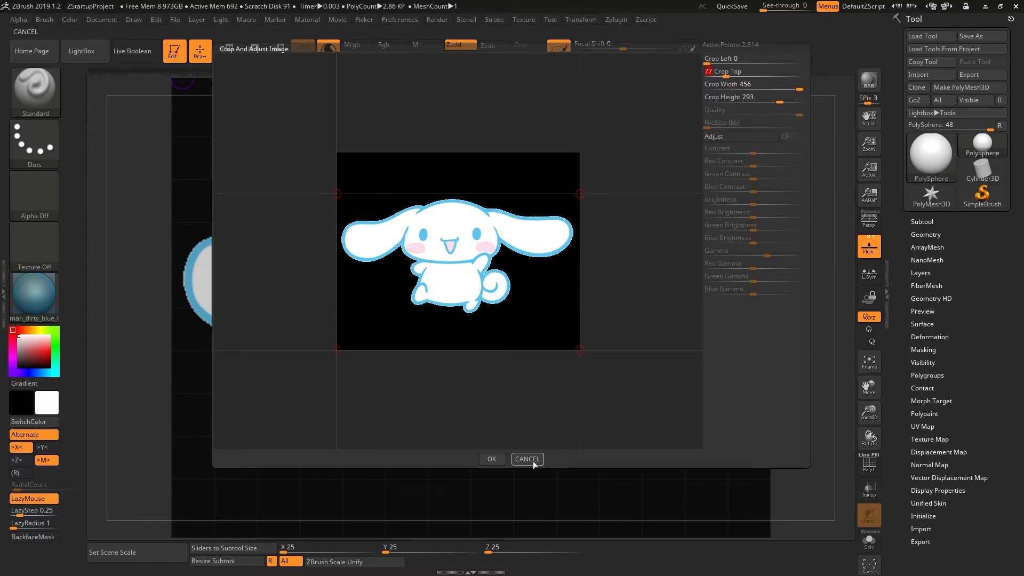
pyautogui.click(491, 459)
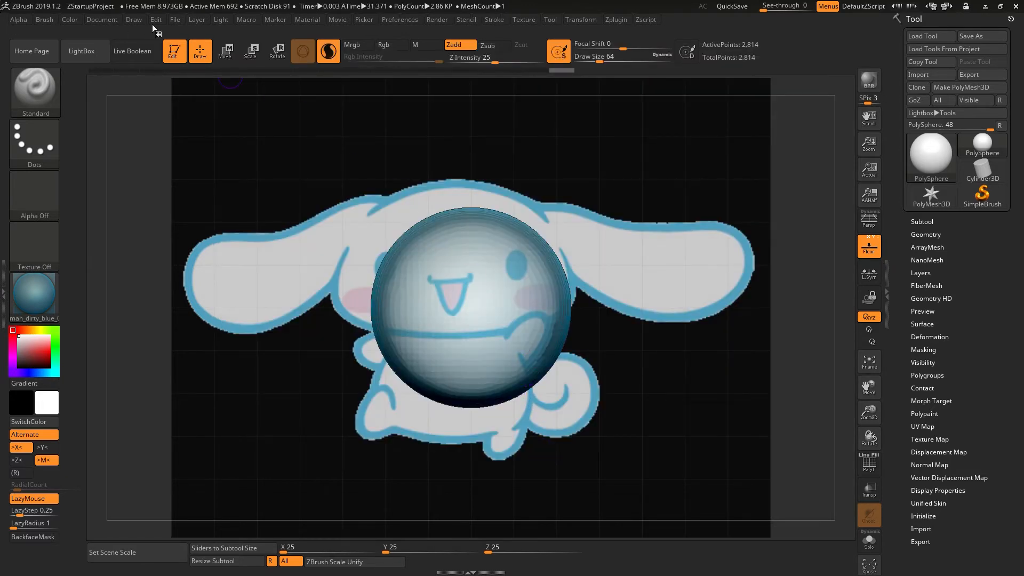
# Align the Left-Right reference image using Scale 0.79092, Horizontal Offset 0.03364, Vertical Offset 0.04289 and Angle 0
pyautogui.click(134, 18)
pyautogui.moveTo(256, 287); pyautogui.dragTo(256, 173)
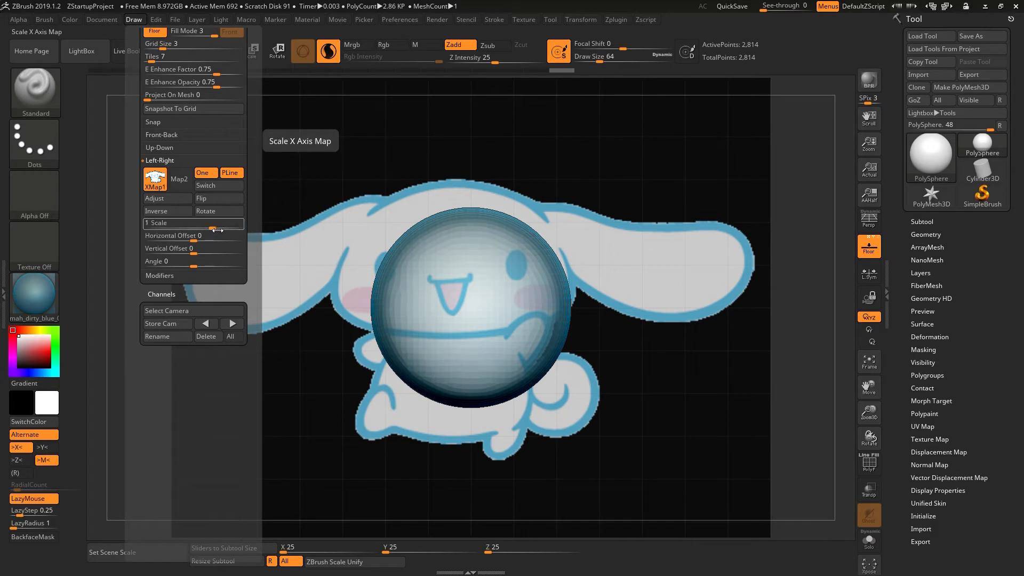
pyautogui.moveTo(218, 229); pyautogui.dragTo(209, 274)
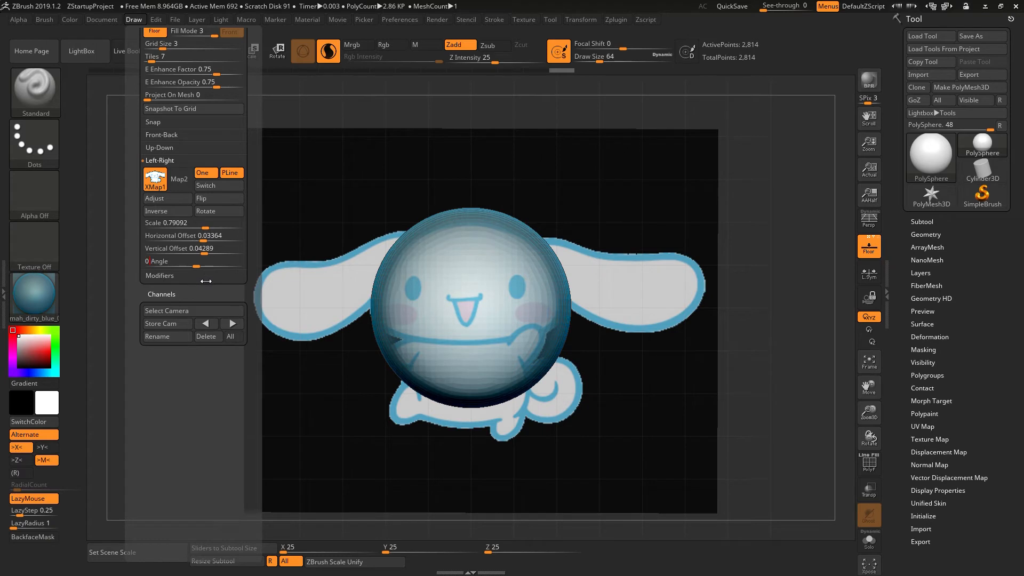
pyautogui.press('Return')
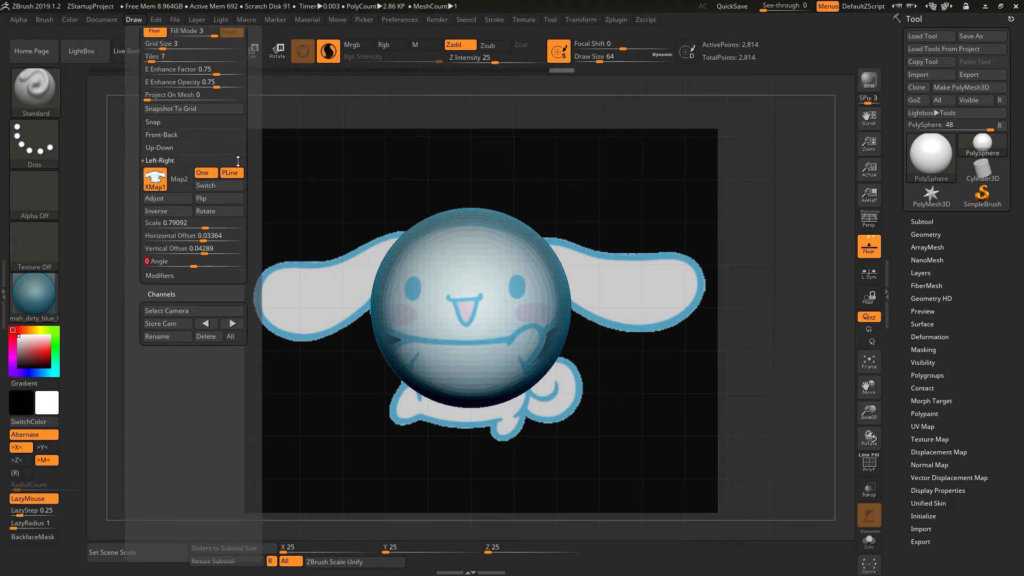
# Import the side-view character image with the camera into Map1 of the Front-Back grid plane
pyautogui.click(220, 161)
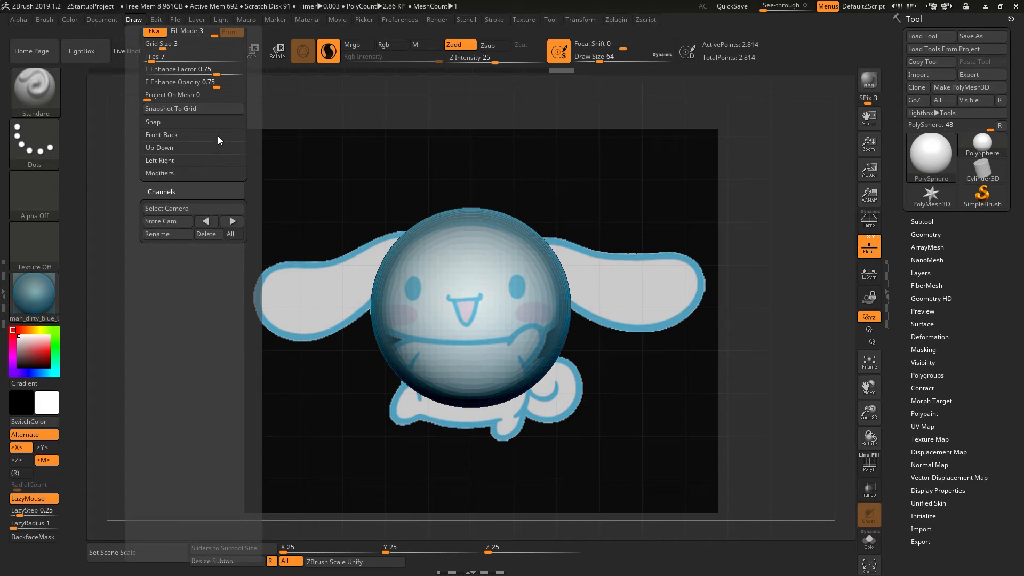
pyautogui.click(216, 136)
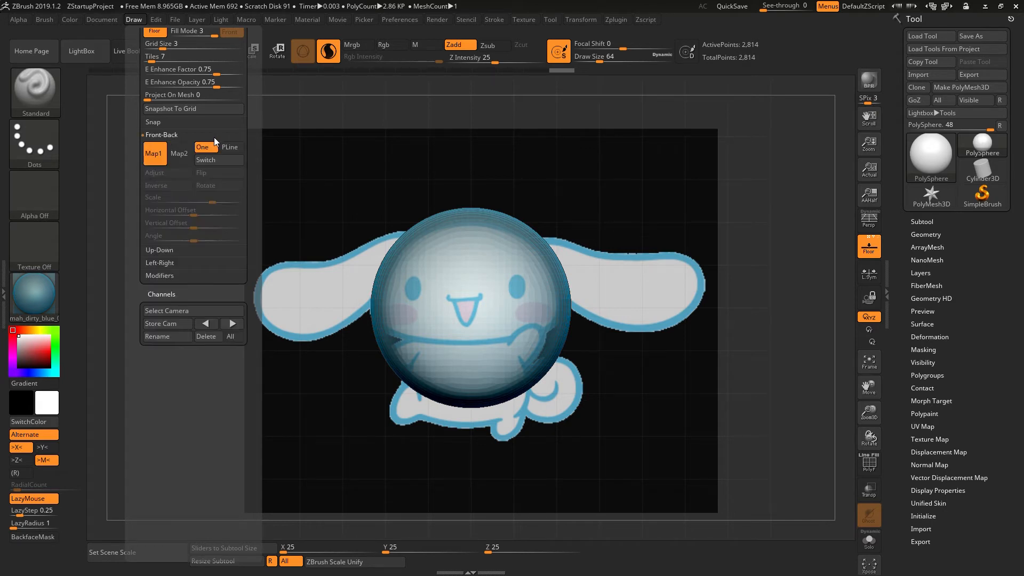
pyautogui.click(156, 158)
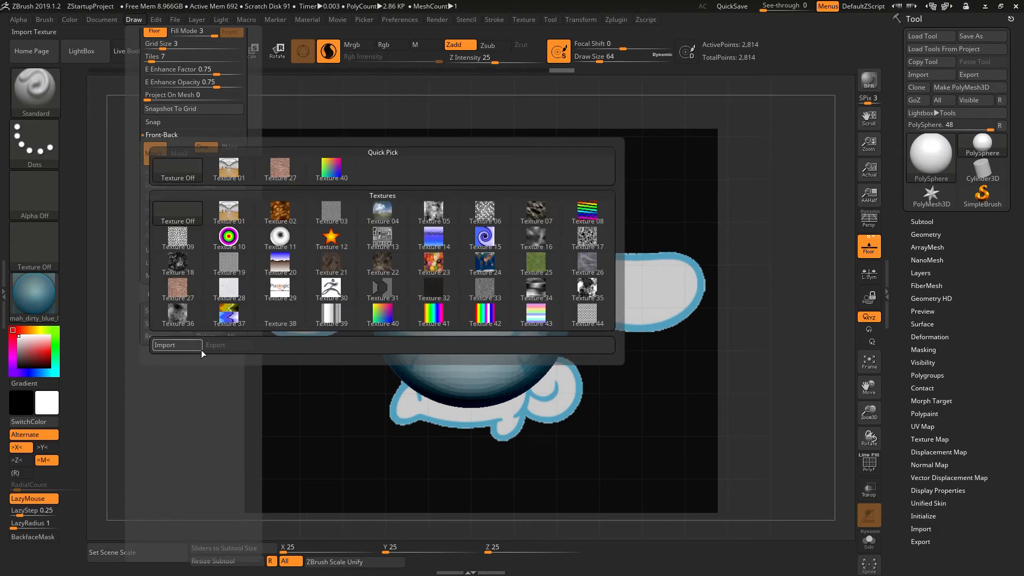
pyautogui.click(187, 344)
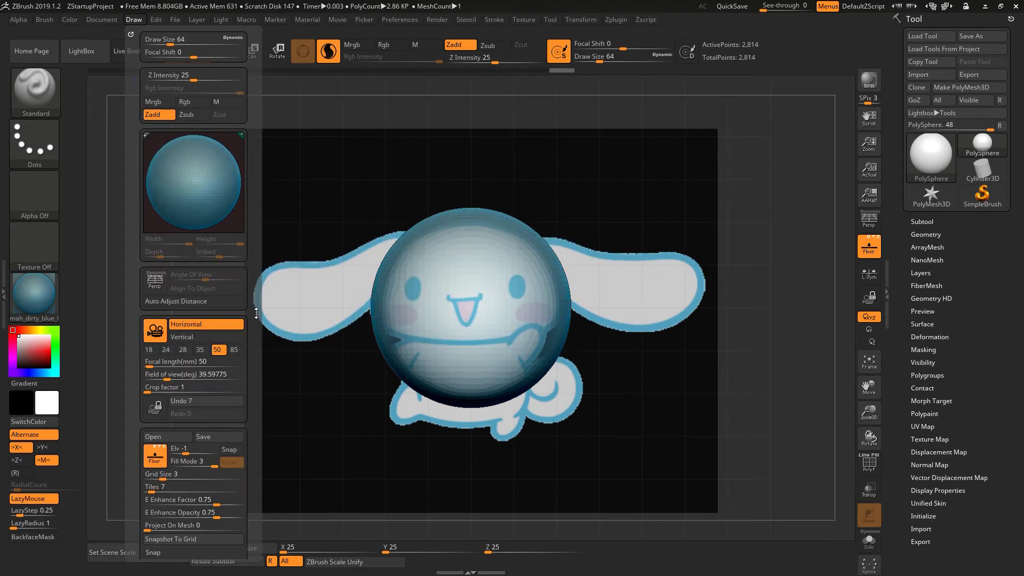
pyautogui.scroll(-5, 254, 320)
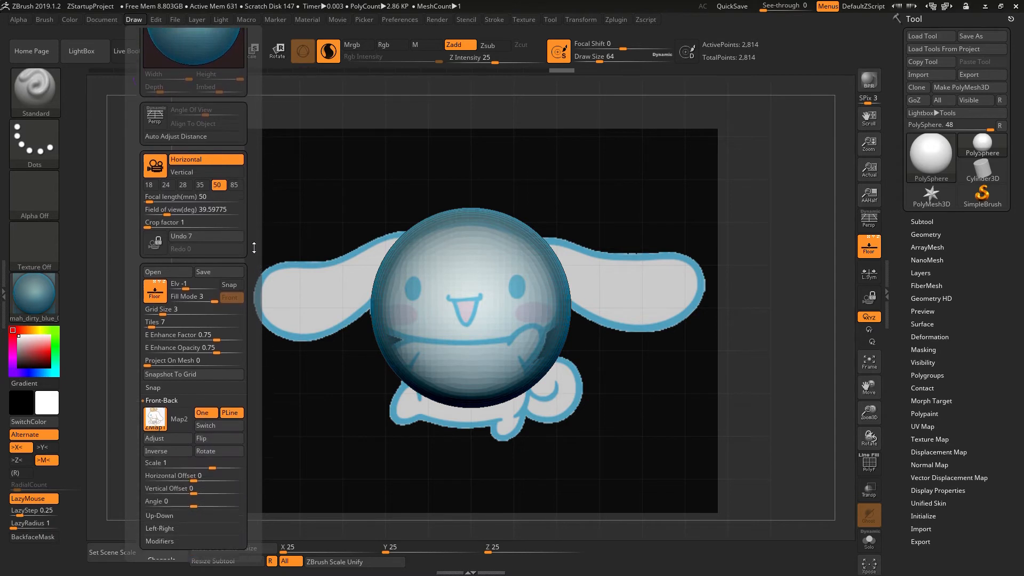
pyautogui.scroll(-2, 248, 222)
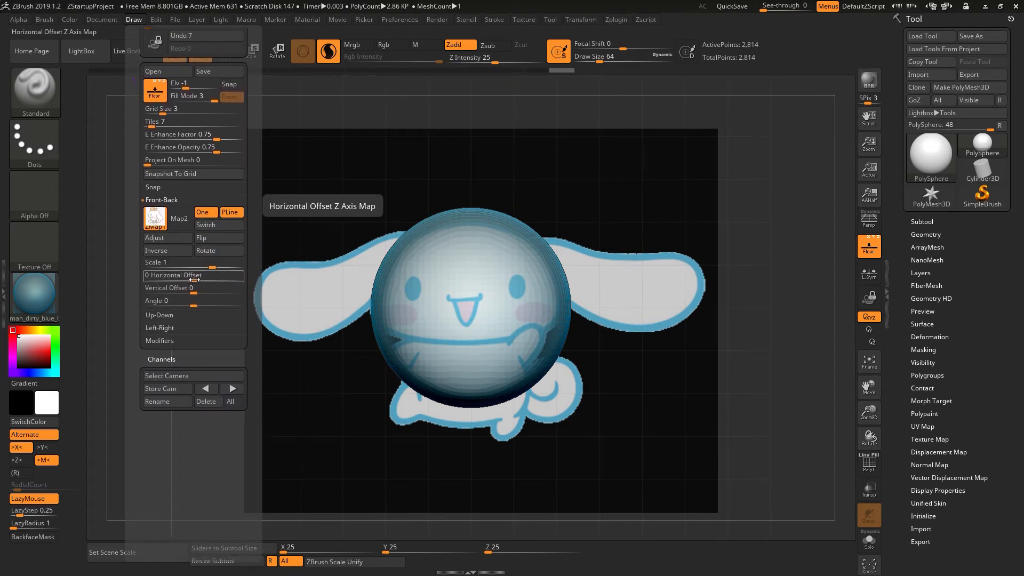
# Align the Front-Back reference image with the sphere using Scale 0.79092, Horizontal Offset 0.12187 and Vertical Offset 0.07734
pyautogui.moveTo(215, 270); pyautogui.dragTo(219, 270)
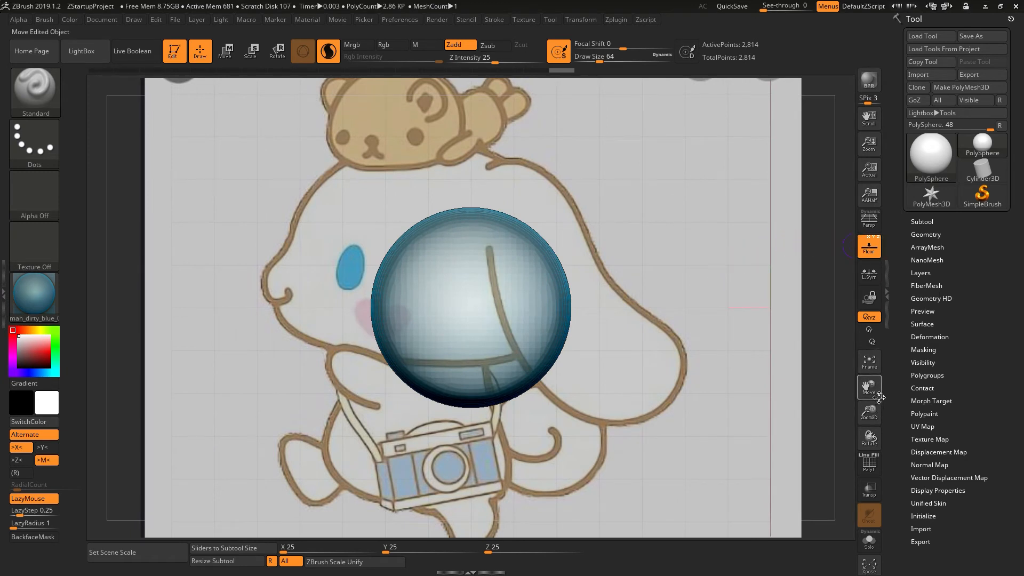
pyautogui.moveTo(867, 384); pyautogui.dragTo(878, 416)
pyautogui.moveTo(870, 412); pyautogui.dragTo(870, 366)
pyautogui.click(134, 19)
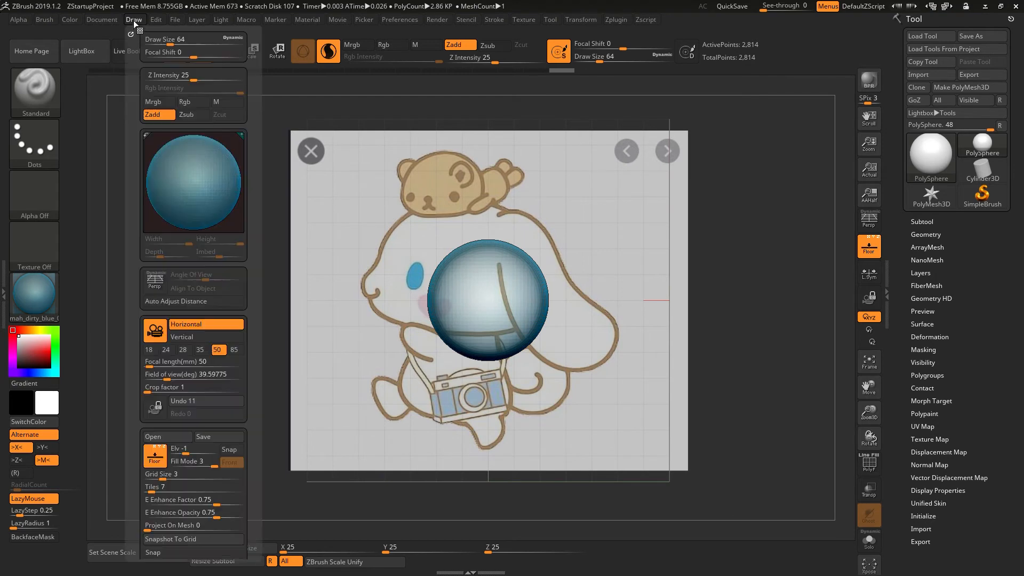
pyautogui.scroll(-10, 249, 351)
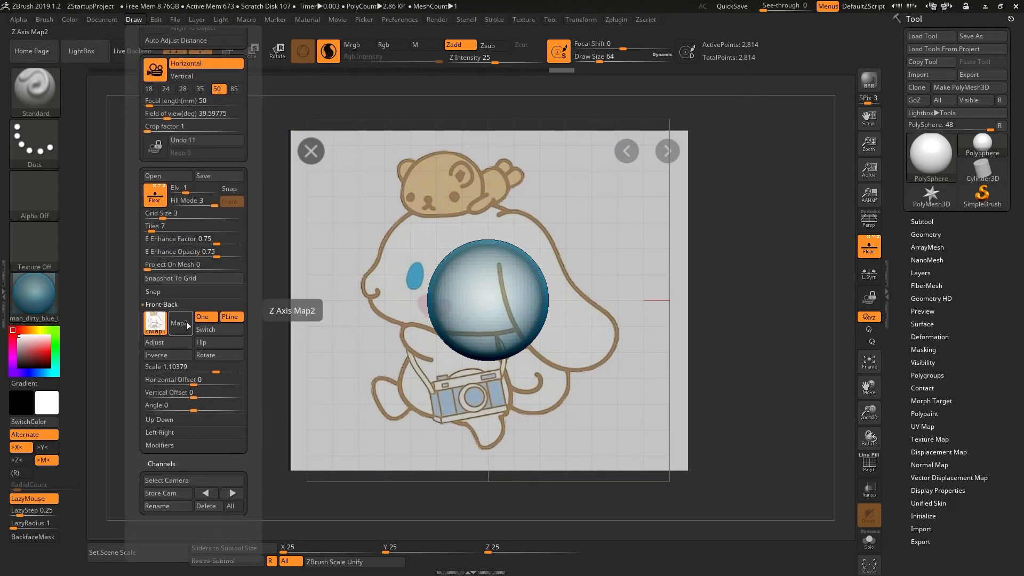
pyautogui.moveTo(223, 373); pyautogui.dragTo(211, 372)
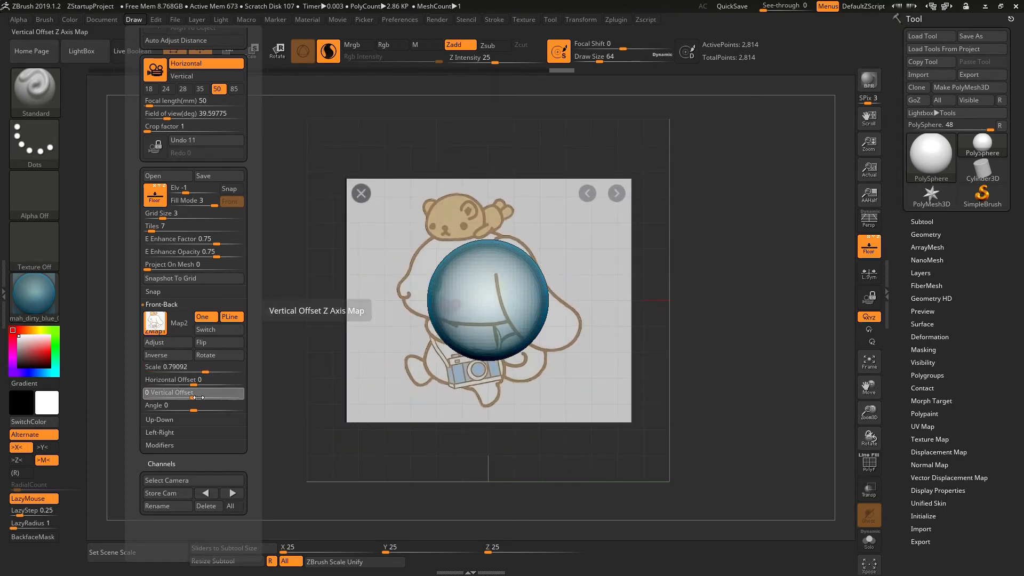
pyautogui.moveTo(211, 396)
pyautogui.mouseDown()
pyautogui.moveTo(176, 385)
pyautogui.moveTo(216, 384)
pyautogui.mouseUp()
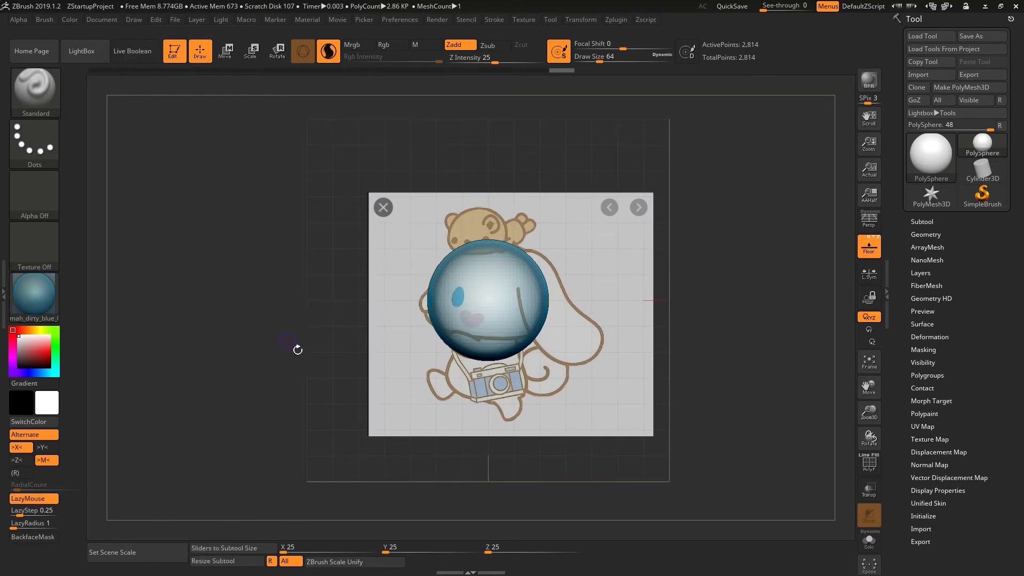
# Compare the size and placement of both reference images against the sphere from the front and the side
pyautogui.moveTo(286, 343)
pyautogui.mouseDown()
pyautogui.moveTo(338, 276)
pyautogui.moveTo(346, 279)
pyautogui.mouseUp()
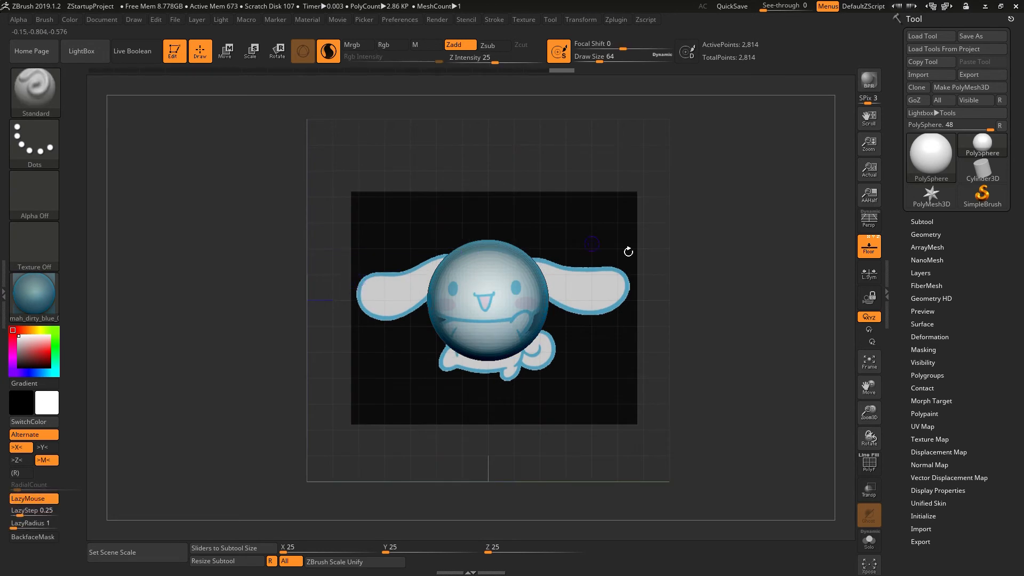
pyautogui.moveTo(768, 316); pyautogui.dragTo(710, 305)
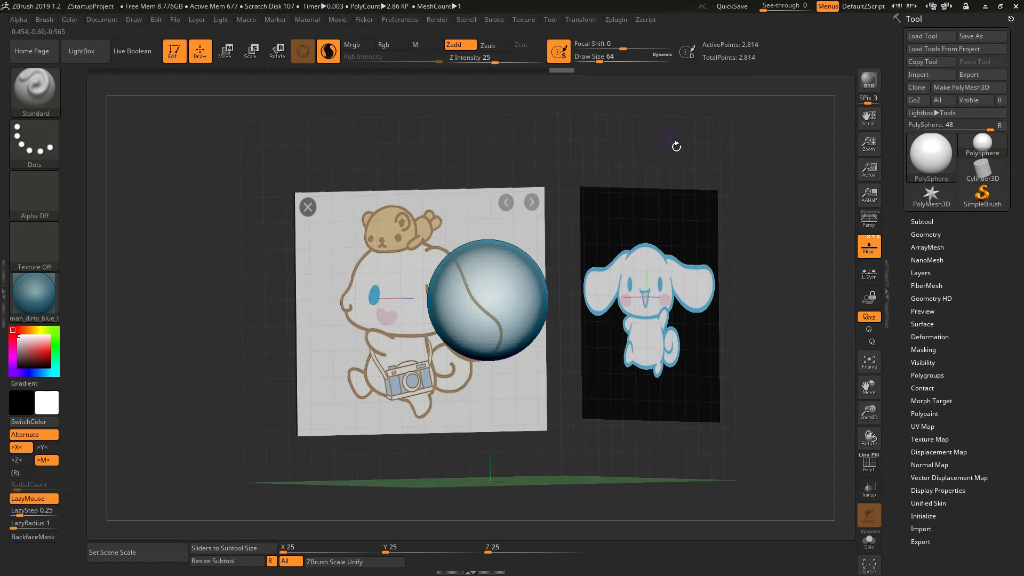
pyautogui.moveTo(604, 156); pyautogui.dragTo(659, 281)
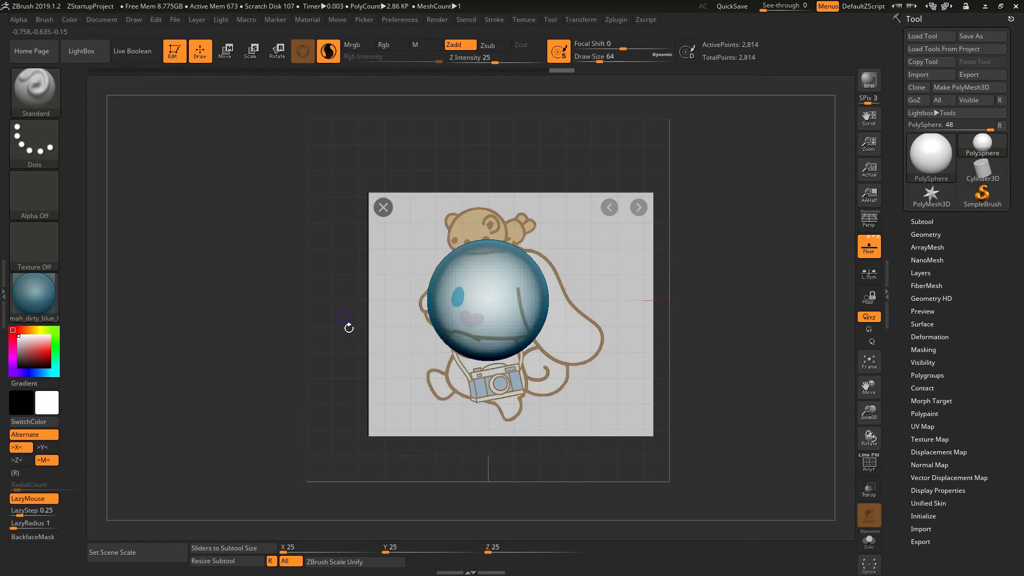
pyautogui.moveTo(347, 327); pyautogui.dragTo(370, 361)
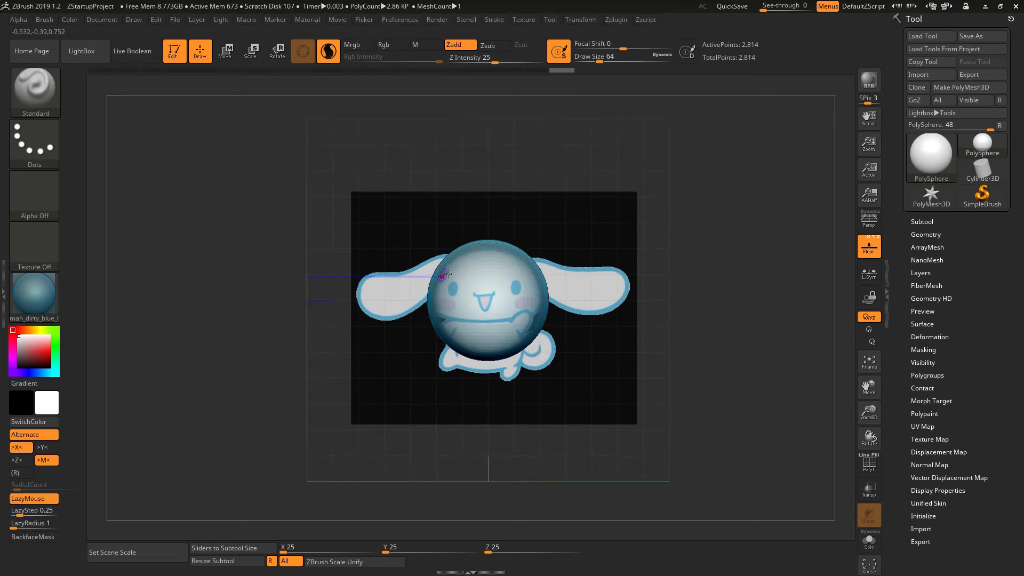
# Enlarge the Left-Right reference image so its character matches the size of the Front-Back one, and check both planes together
pyautogui.click(133, 19)
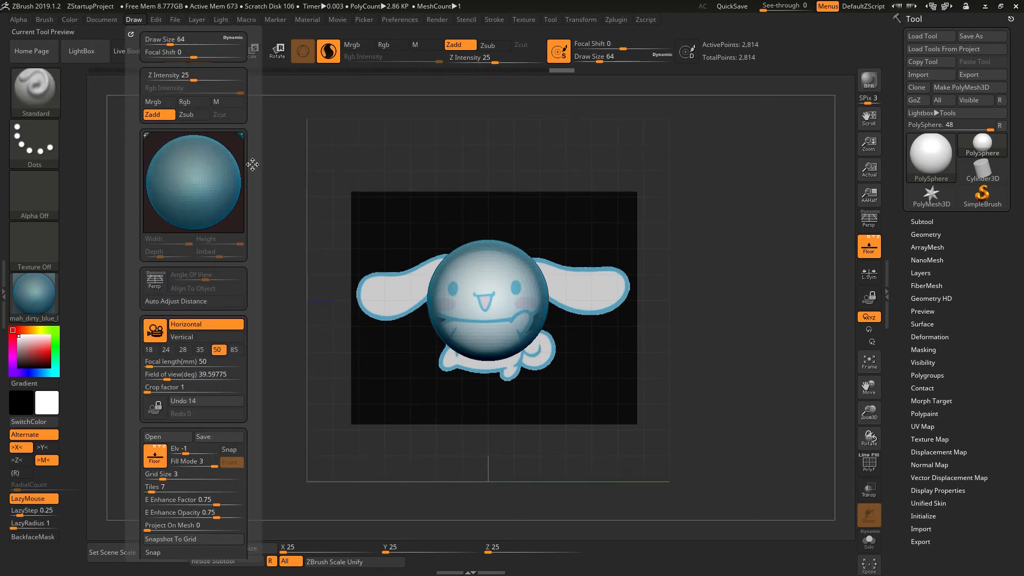
pyautogui.click(140, 21)
pyautogui.scroll(-5, 142, 158)
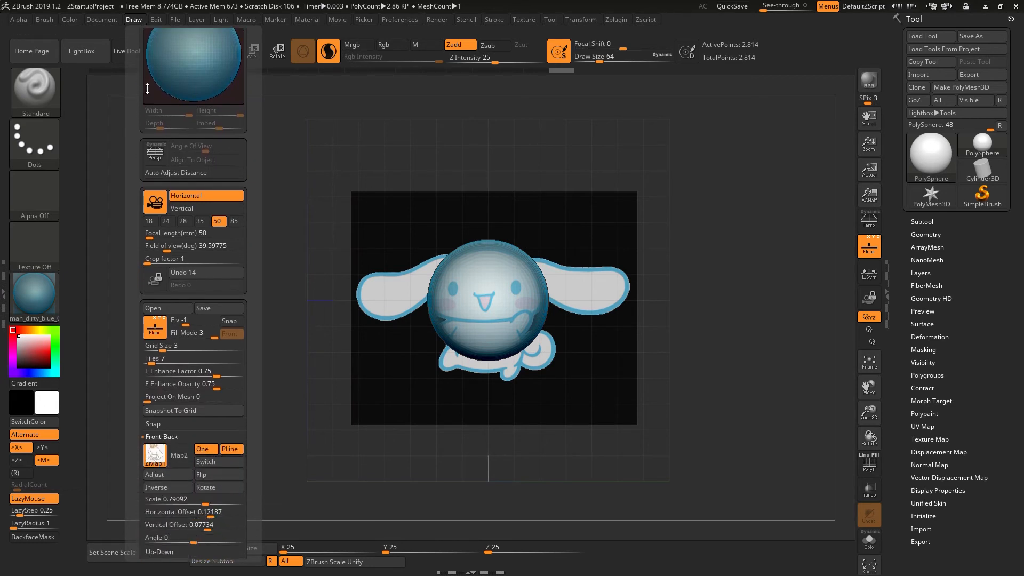
pyautogui.click(140, 22)
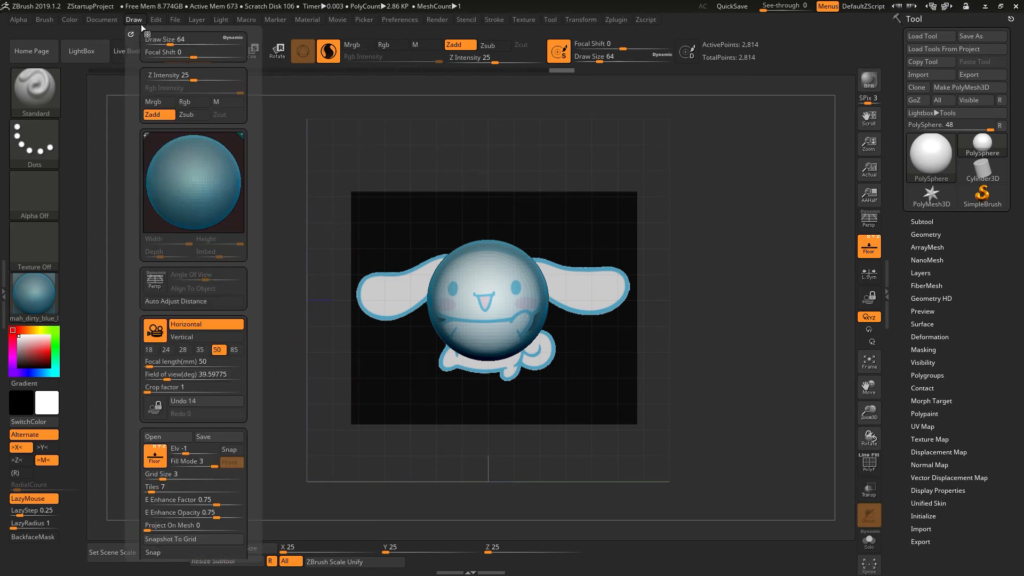
pyautogui.scroll(-5, 213, 339)
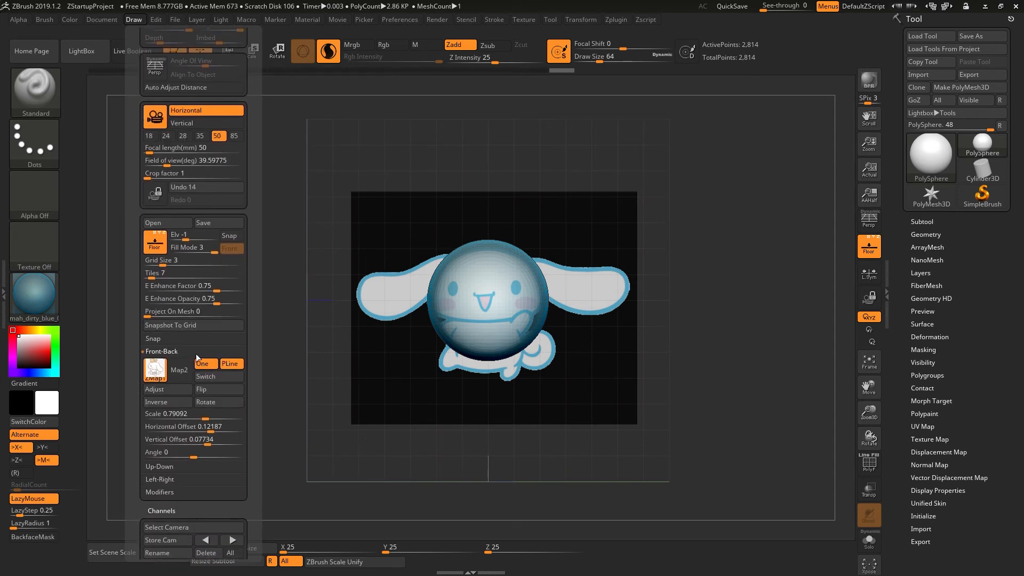
pyautogui.click(197, 354)
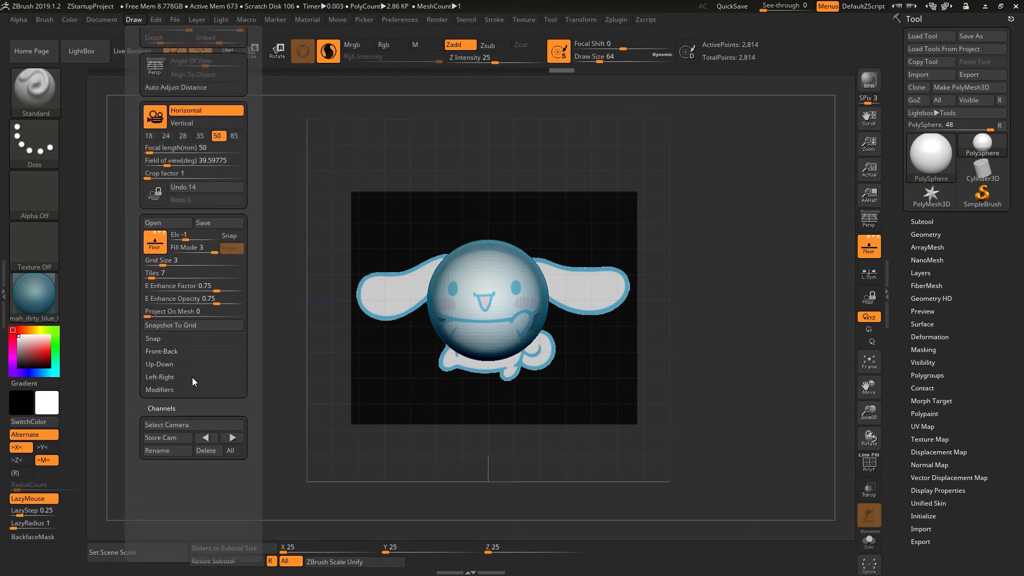
pyautogui.click(188, 377)
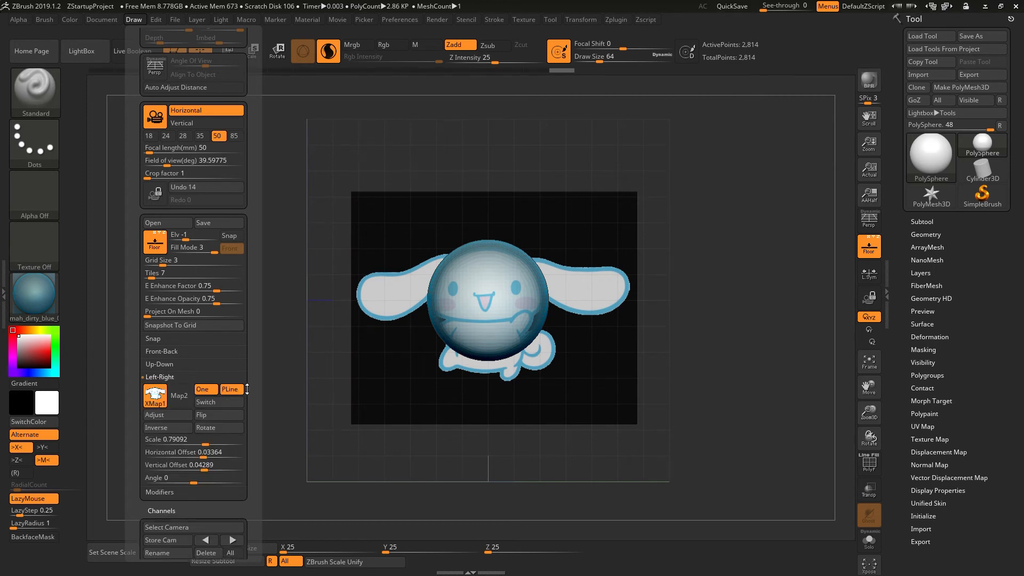
pyautogui.scroll(-1, 246, 384)
pyautogui.moveTo(206, 422); pyautogui.dragTo(218, 425)
pyautogui.moveTo(284, 346); pyautogui.dragTo(253, 344)
pyautogui.moveTo(137, 14)
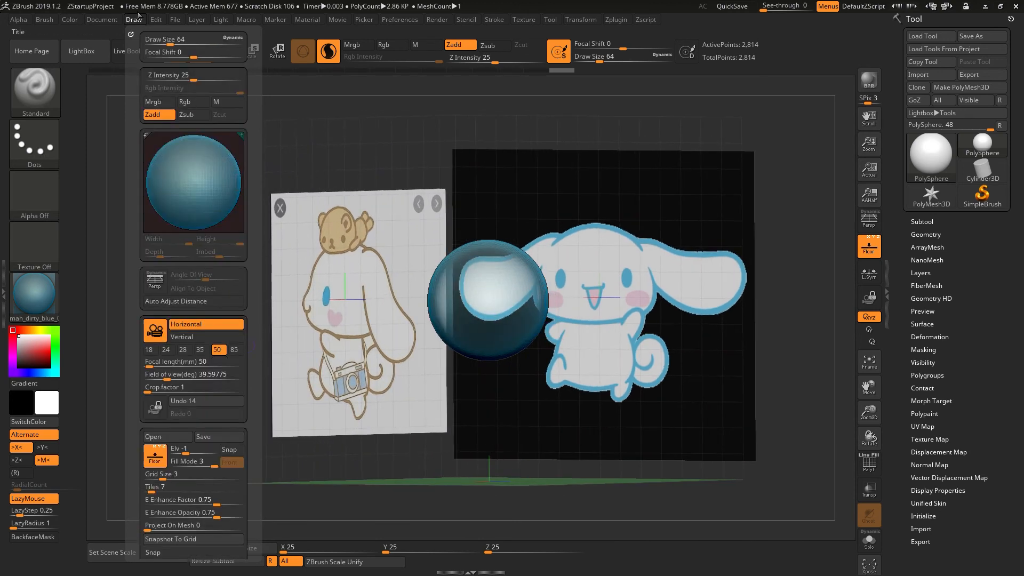
pyautogui.keyDown('shift'); pyautogui.moveTo(267, 292); pyautogui.dragTo(249, 307); pyautogui.keyUp('shift')
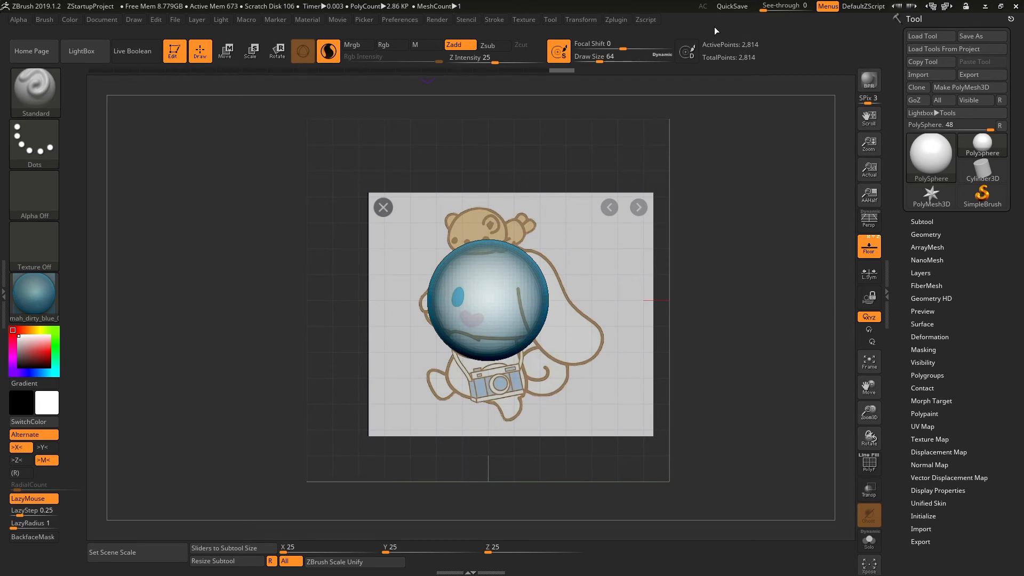
# Turn on storing the undo history with the project and examine the recorded history entries
pyautogui.moveTo(579, 74); pyautogui.dragTo(102, 71)
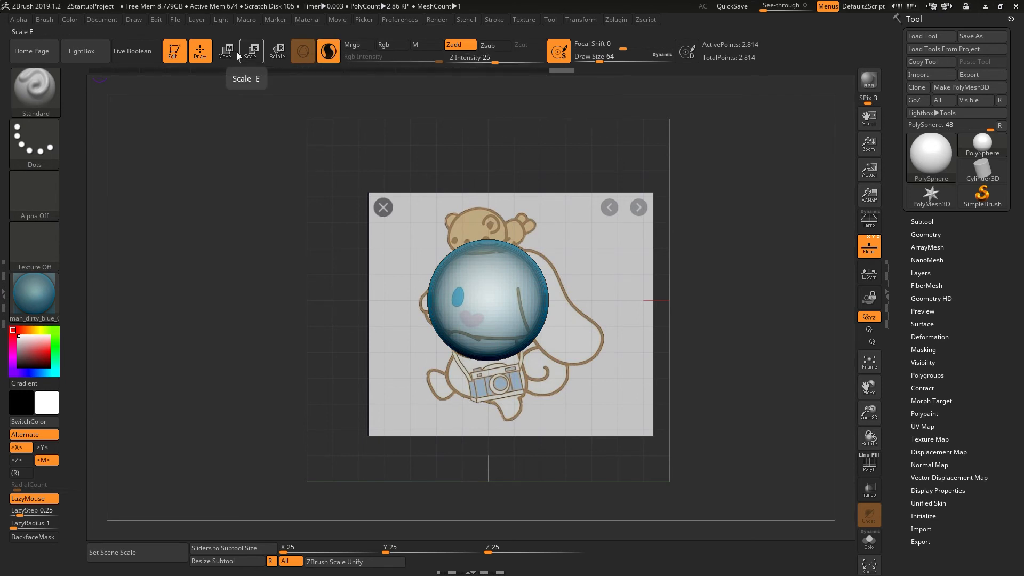
pyautogui.click(175, 19)
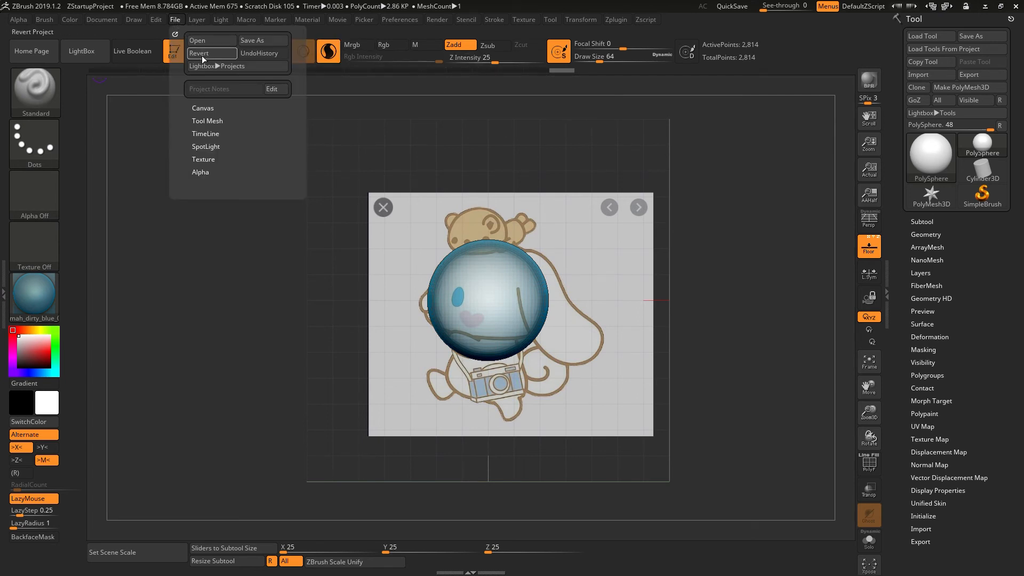
pyautogui.click(260, 53)
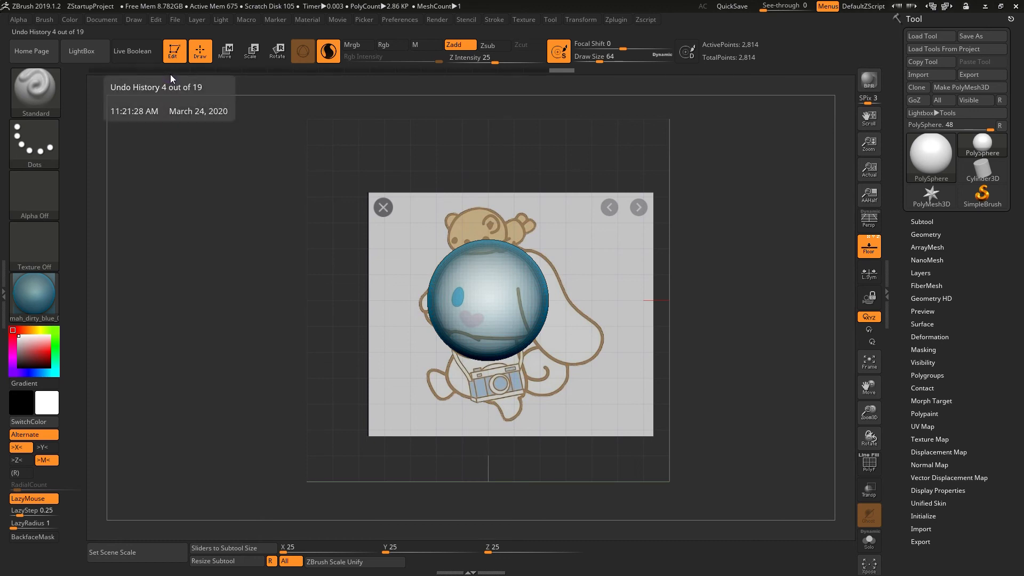
pyautogui.moveTo(170, 74); pyautogui.dragTo(273, 106)
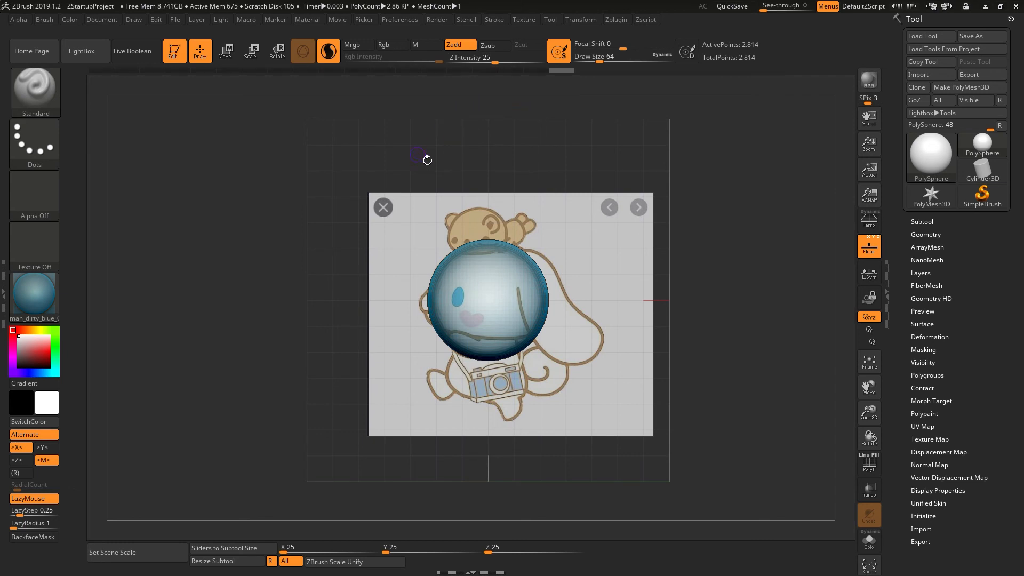
# Save the project as Project1 with the undo history option turned off
pyautogui.click(174, 20)
pyautogui.click(173, 18)
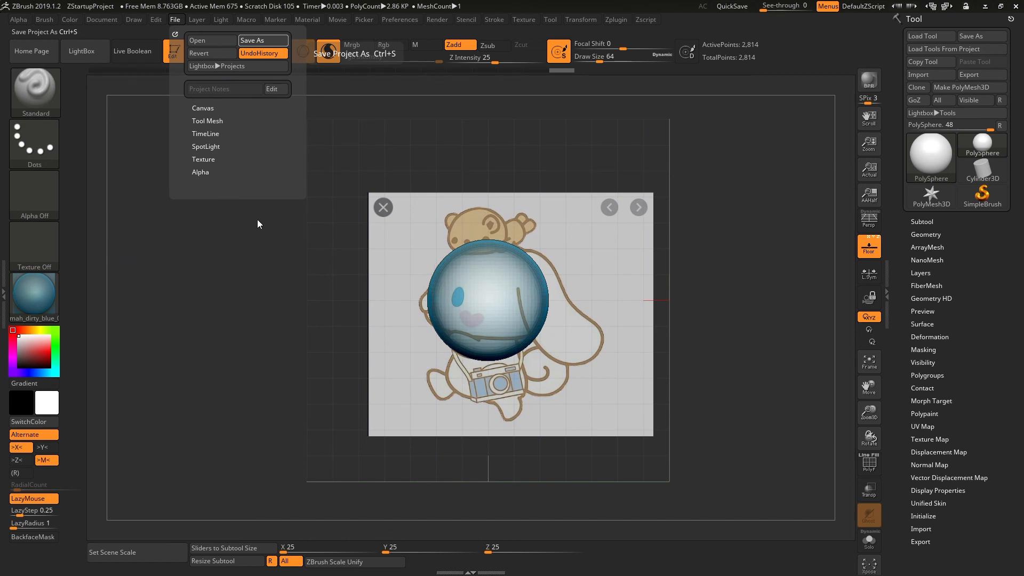
pyautogui.click(175, 20)
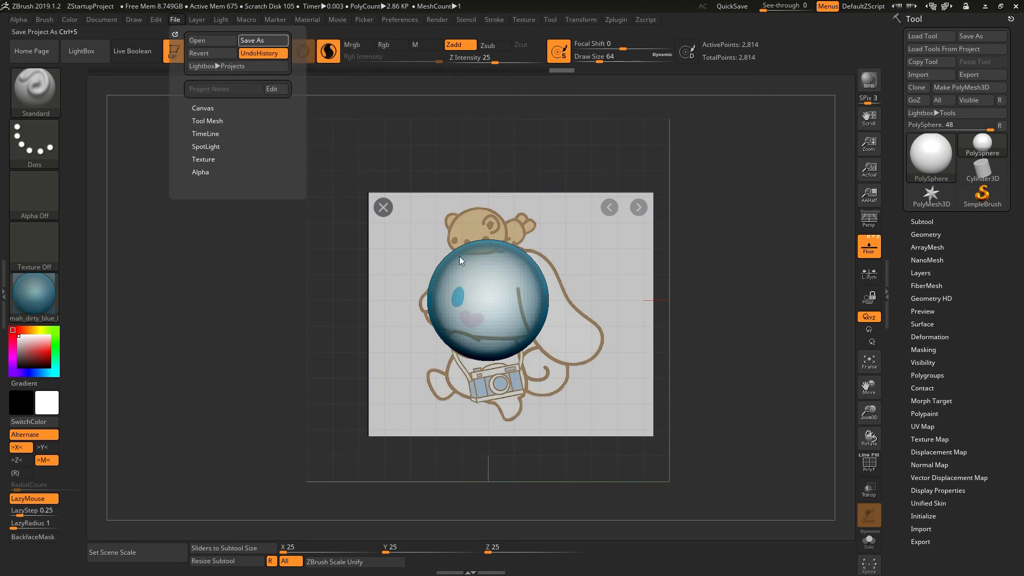
pyautogui.click(176, 20)
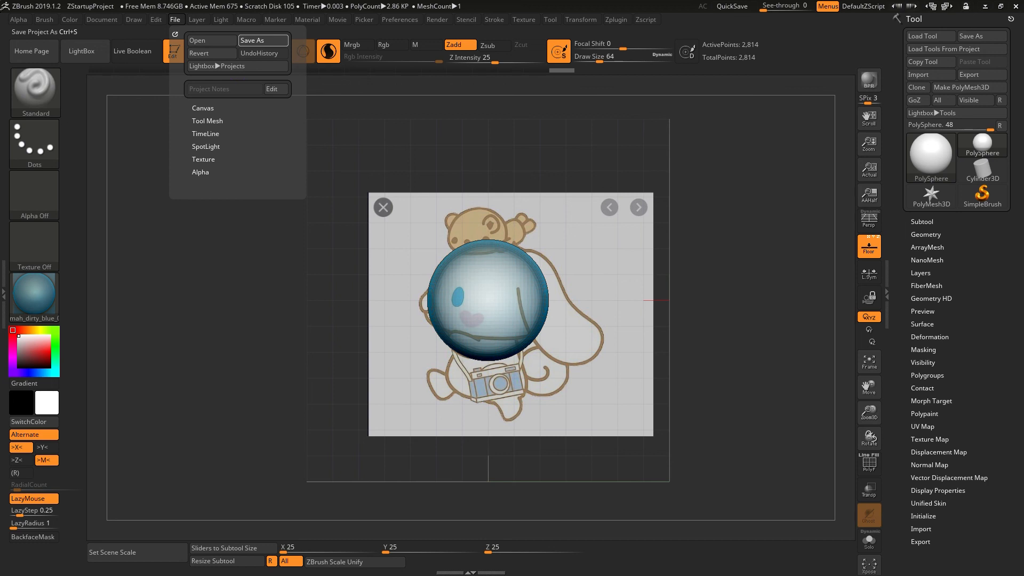
pyautogui.hotkey('ctrl', 's')
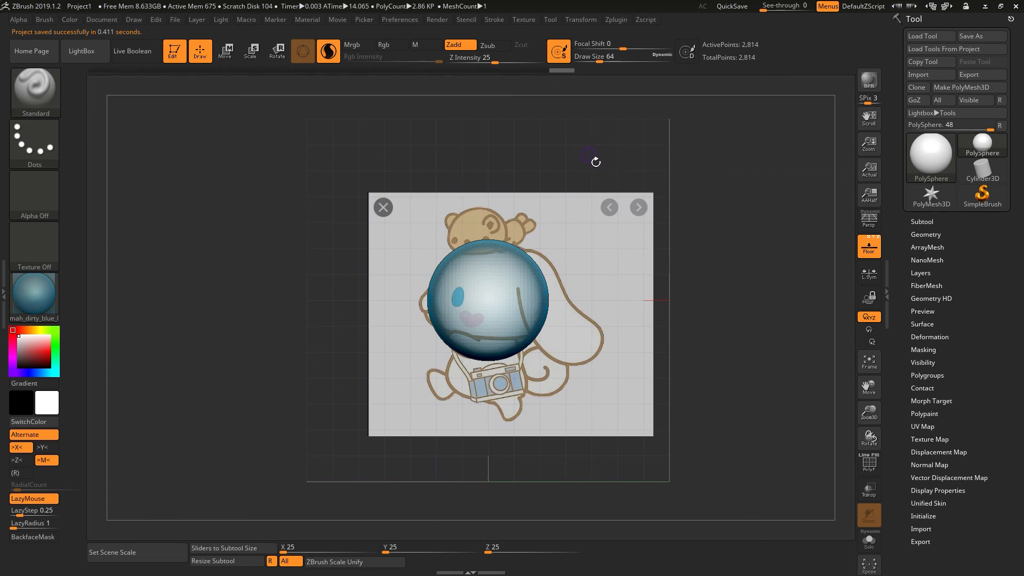
pyautogui.moveTo(540, 216)
pyautogui.mouseDown()
pyautogui.moveTo(133, 91)
pyautogui.moveTo(389, 105)
pyautogui.moveTo(683, 157)
pyautogui.moveTo(717, 167)
pyautogui.moveTo(727, 187)
pyautogui.moveTo(736, 178)
pyautogui.mouseUp()
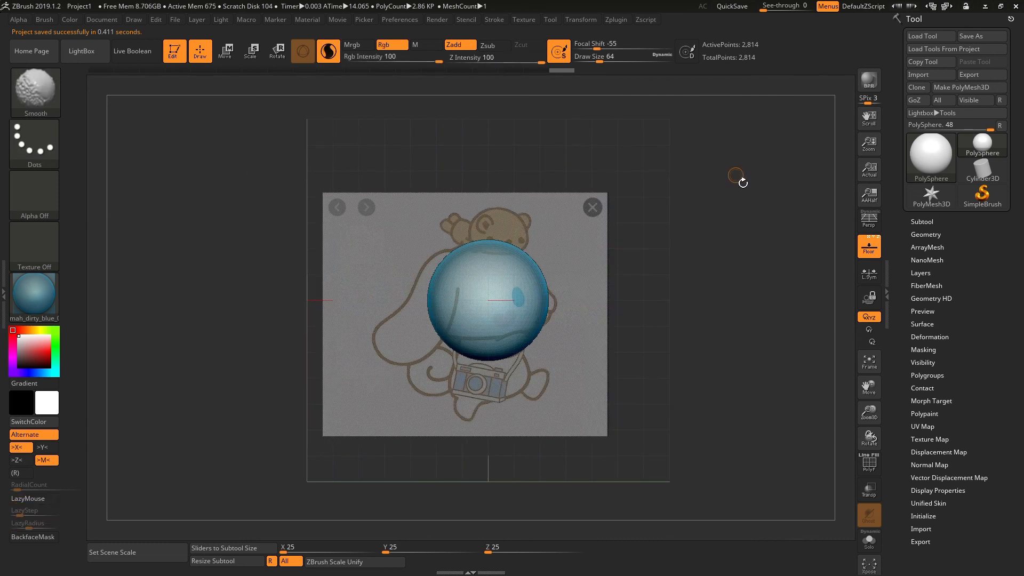